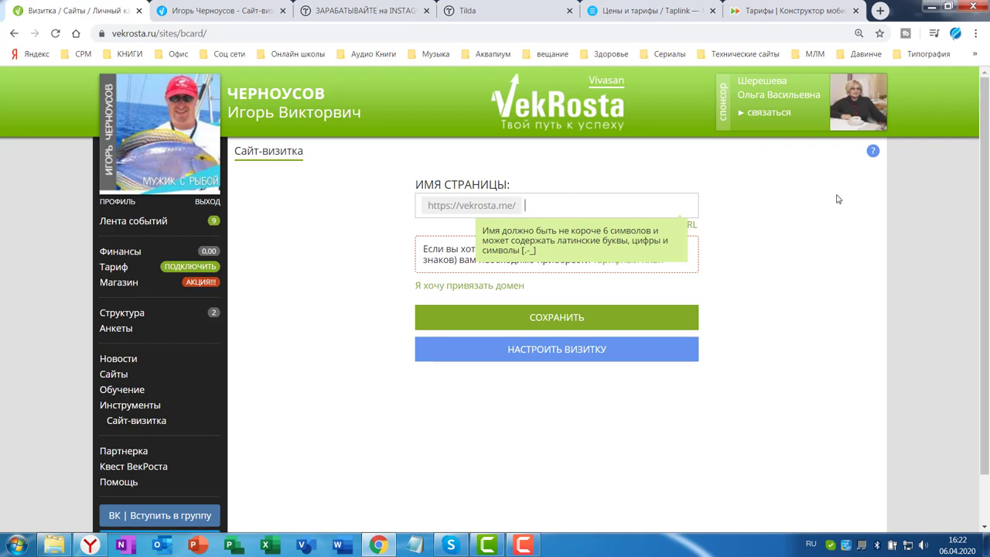
Switch to English and enter a Latin page-name slug built from the owner's name
{"action": "key", "text": "alt+shift"}
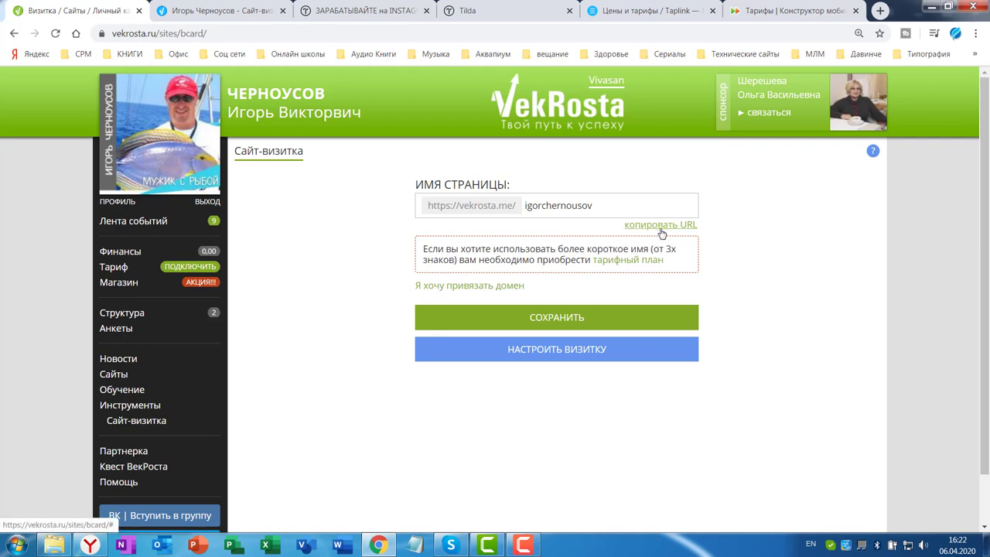
{"action": "left_click", "coordinate": [662, 231]}
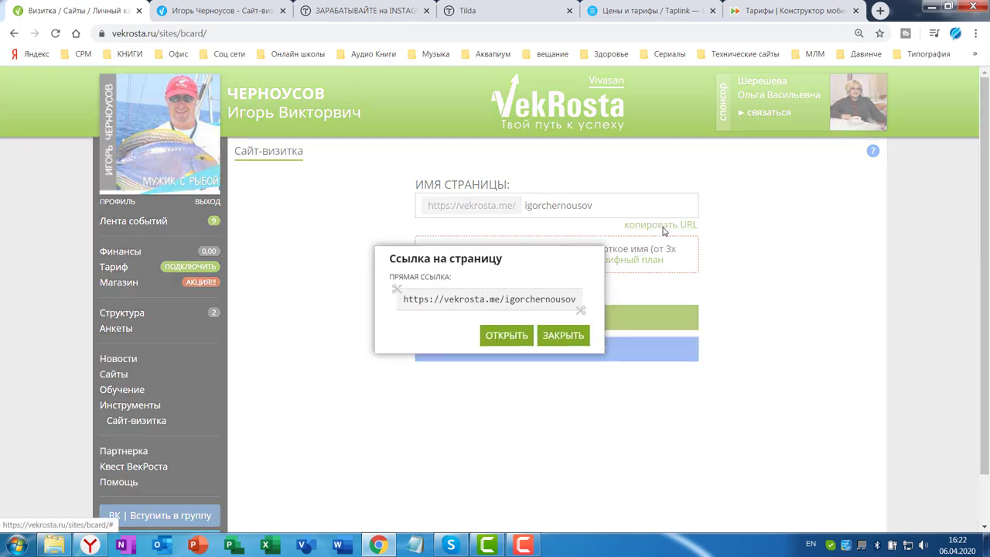
{"action": "left_click", "coordinate": [520, 305]}
{"action": "right_click", "coordinate": [520, 304]}
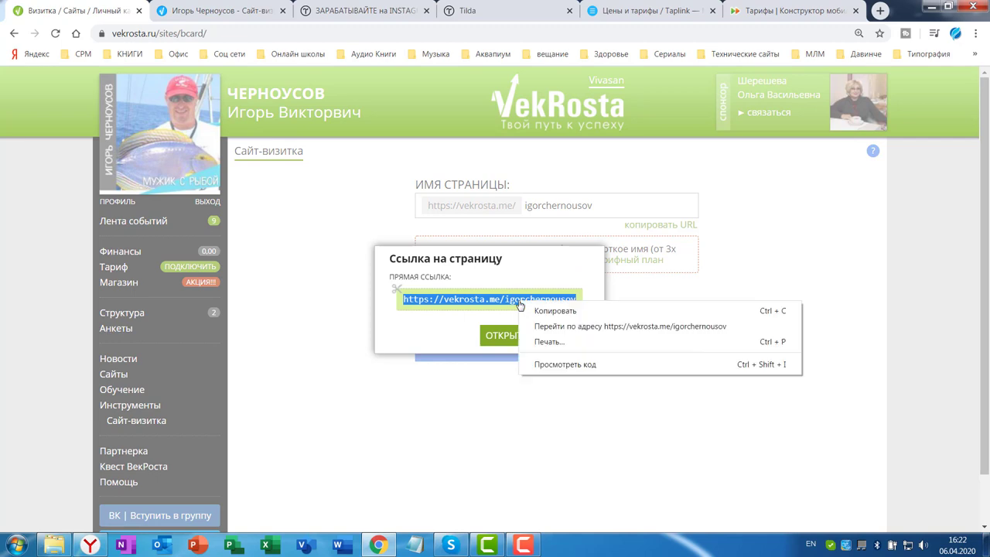
{"action": "left_click", "coordinate": [530, 310]}
{"action": "left_click", "coordinate": [509, 337]}
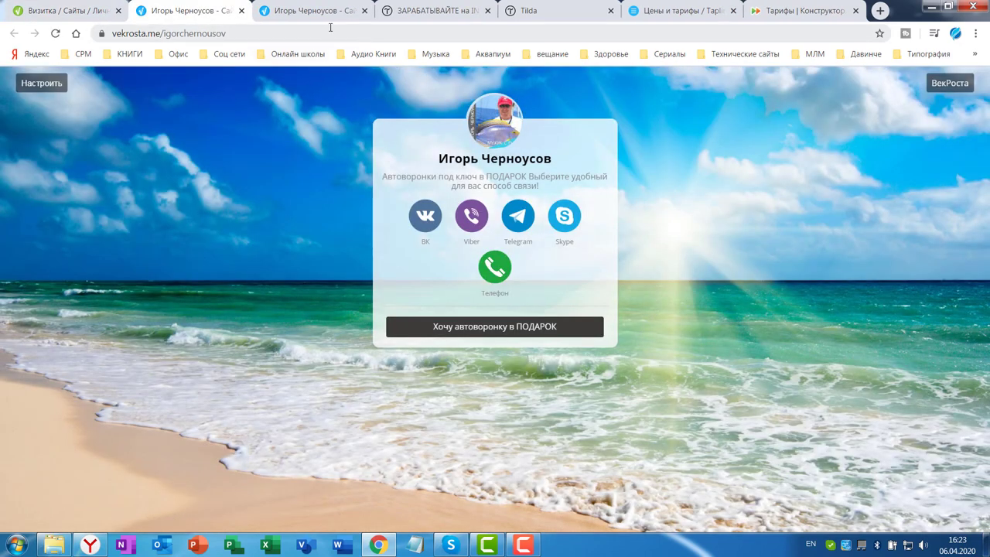
{"action": "left_click", "coordinate": [241, 12]}
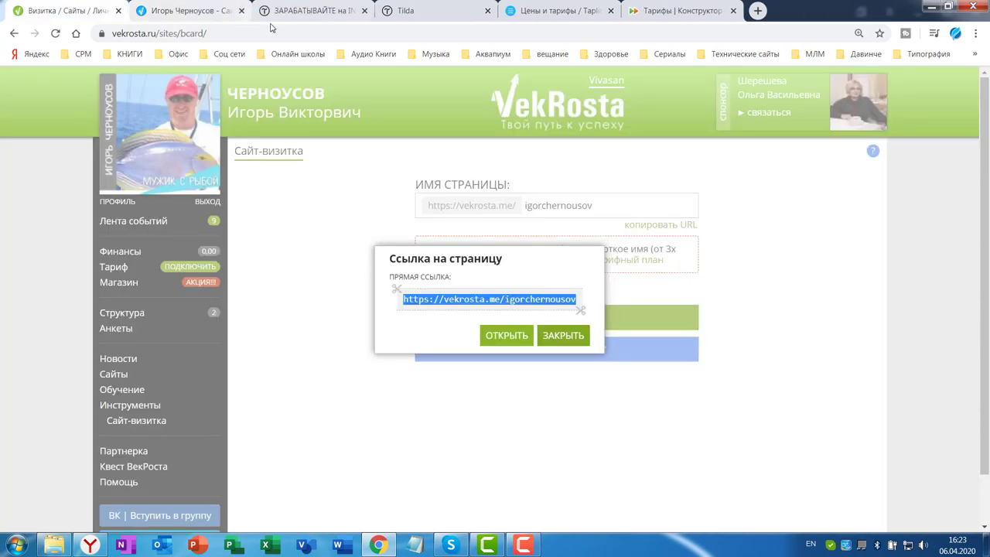
{"action": "left_click", "coordinate": [564, 331]}
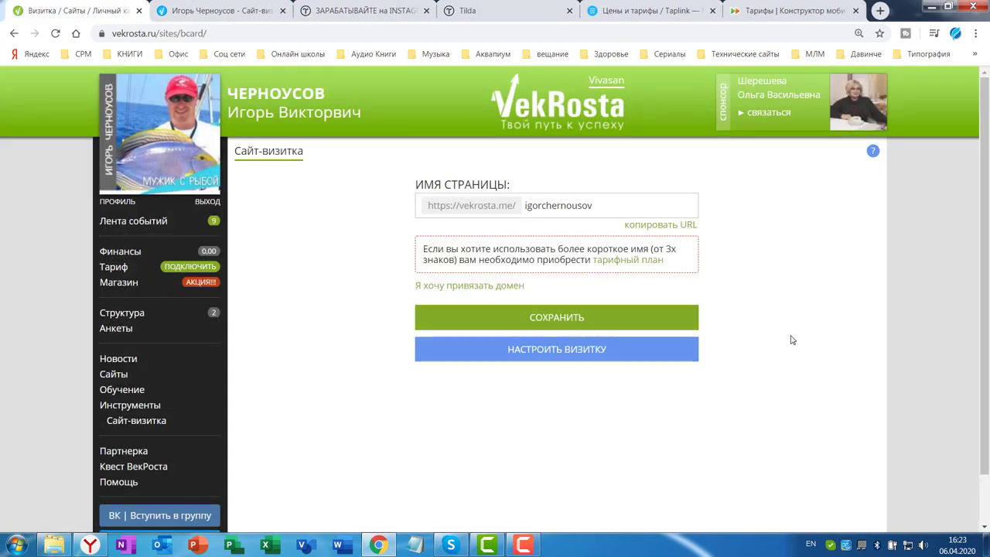
Open the business-card settings editor, glancing back at the page-name tab first
{"action": "left_click", "coordinate": [530, 352]}
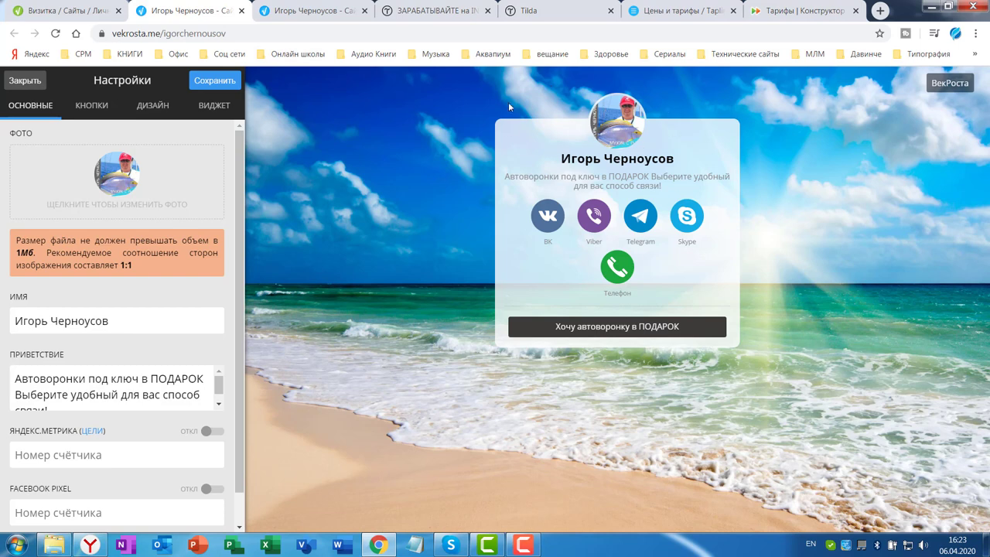
{"action": "left_click", "coordinate": [57, 11]}
{"action": "mouse_move", "coordinate": [183, 147]}
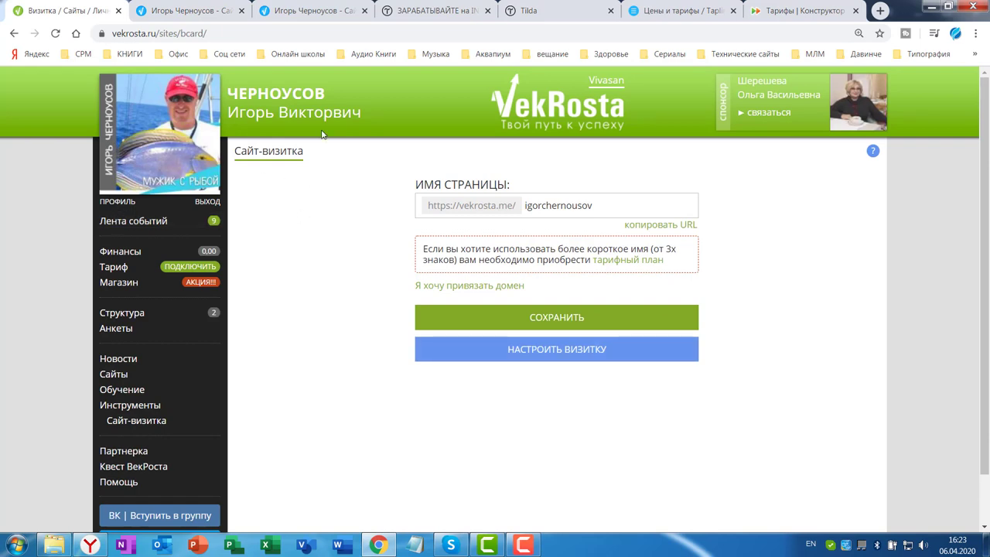
{"action": "left_click", "coordinate": [205, 11]}
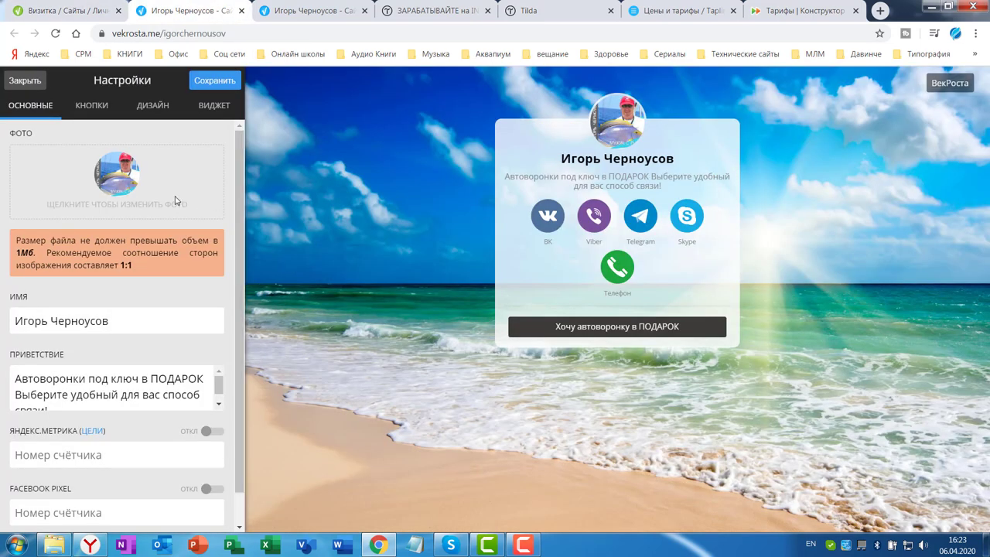
Cancel the profile photo upload and start editing the card's ИМЯ field
{"action": "left_click", "coordinate": [120, 176]}
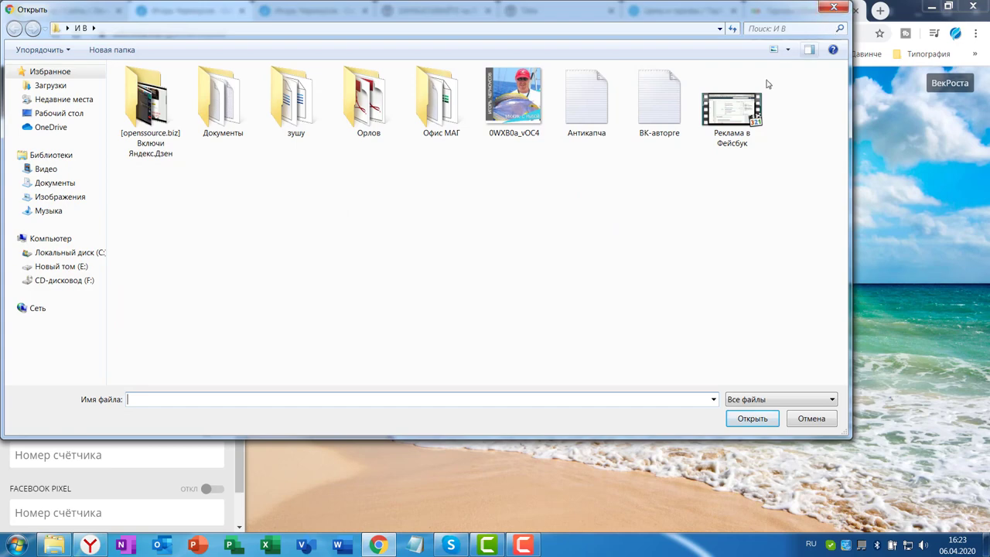
{"action": "key", "text": "Escape"}
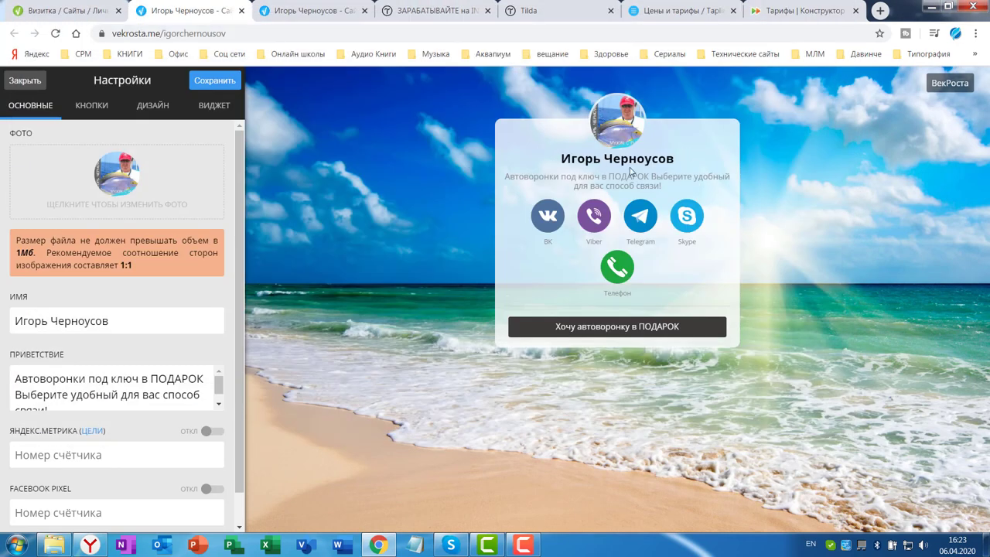
{"action": "left_click", "coordinate": [114, 320]}
Review the ИМЯ and ПРИВЕТСТВИЕ texts, save and confirm, then go to contact settings
{"action": "left_click", "coordinate": [27, 320]}
{"action": "scroll", "coordinate": [136, 333], "scroll_direction": "down", "scroll_amount": 1}
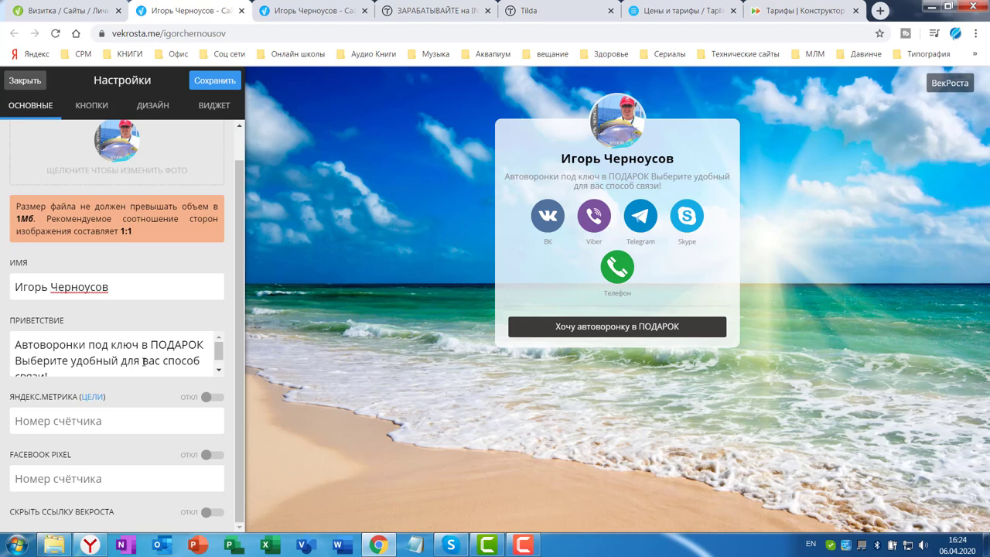
{"action": "left_click", "coordinate": [66, 369]}
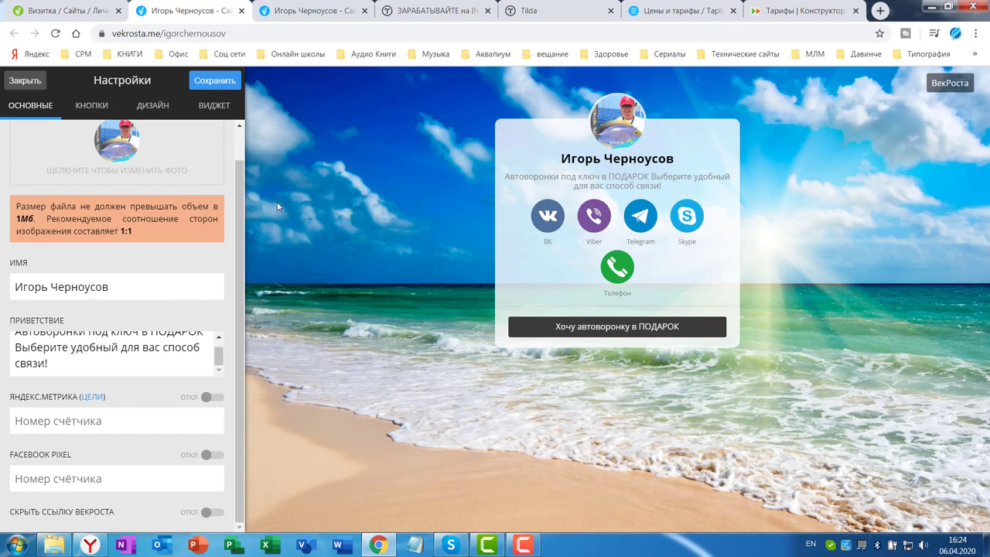
{"action": "left_click", "coordinate": [213, 81]}
{"action": "key", "text": "Return"}
{"action": "left_click", "coordinate": [92, 107]}
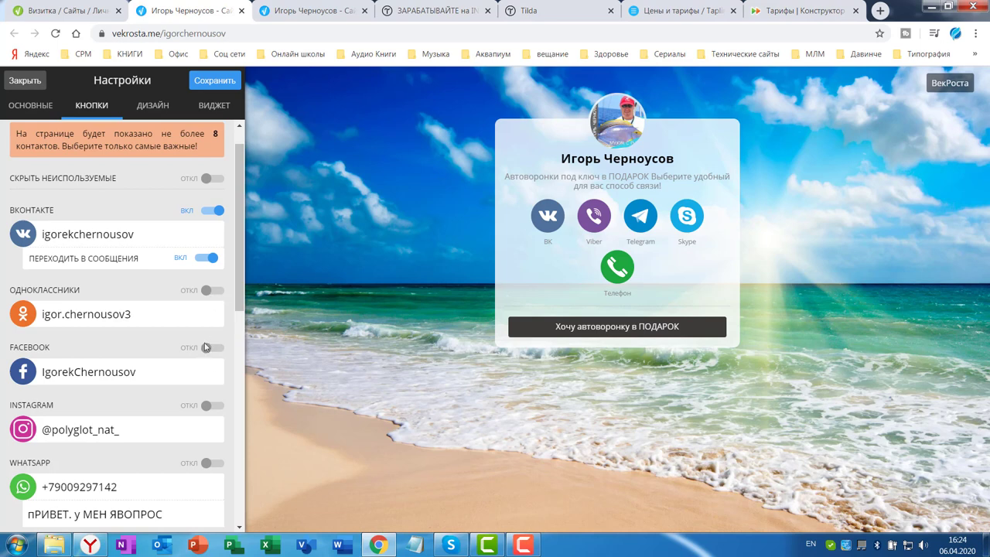
{"action": "scroll", "coordinate": [164, 373], "scroll_direction": "down", "scroll_amount": 2}
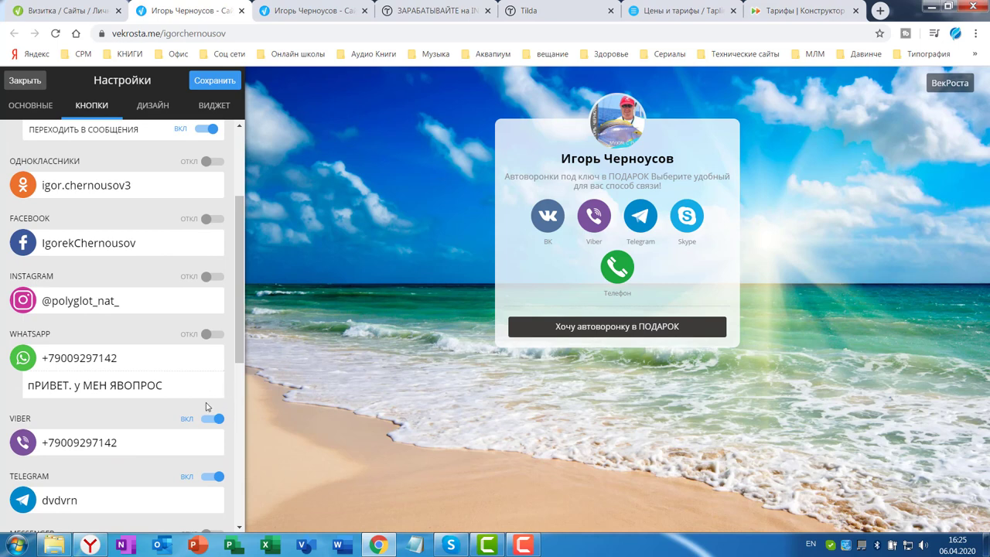
{"action": "scroll", "coordinate": [126, 384], "scroll_direction": "down", "scroll_amount": 1}
{"action": "scroll", "coordinate": [207, 422], "scroll_direction": "down", "scroll_amount": 2}
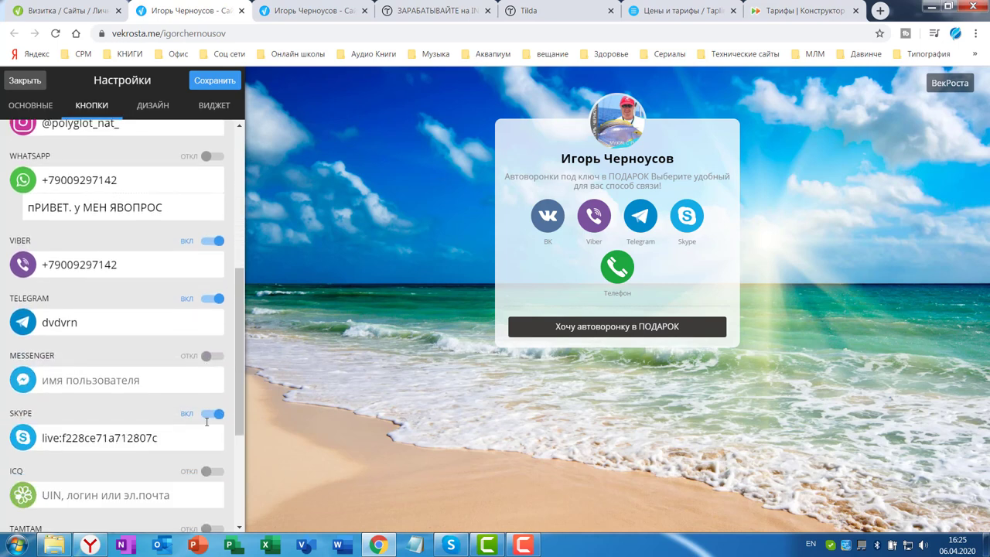
{"action": "scroll", "coordinate": [197, 443], "scroll_direction": "down", "scroll_amount": 3}
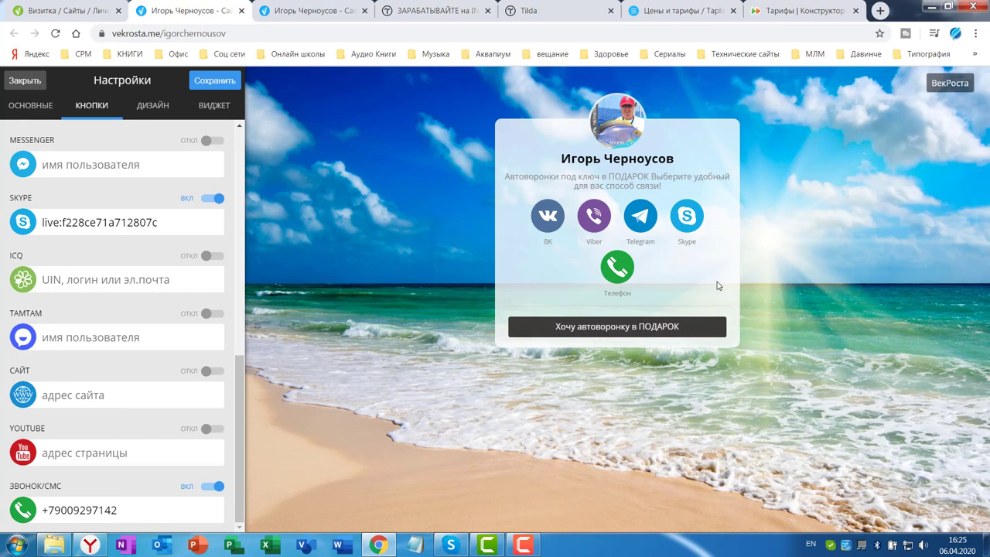
{"action": "left_click", "coordinate": [92, 108]}
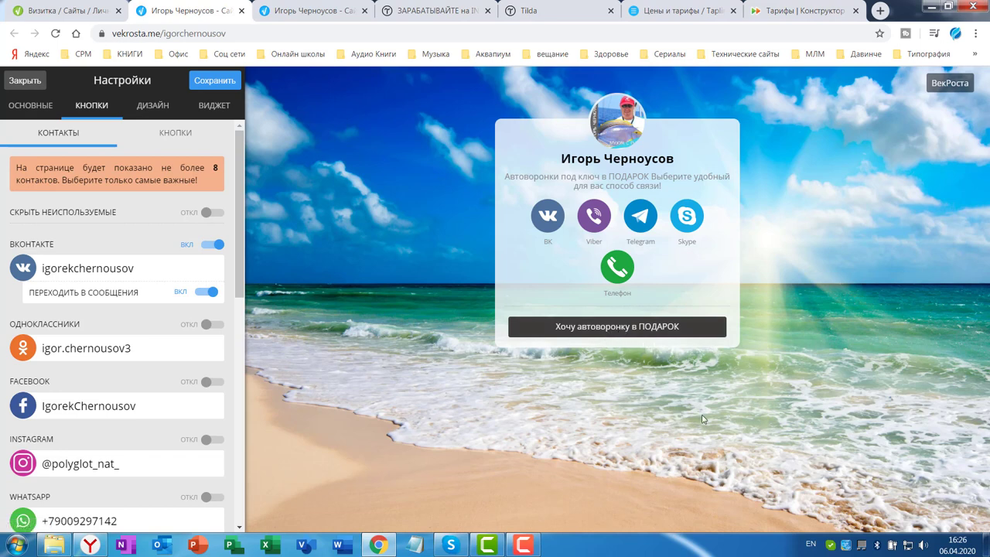
{"action": "left_click", "coordinate": [173, 135]}
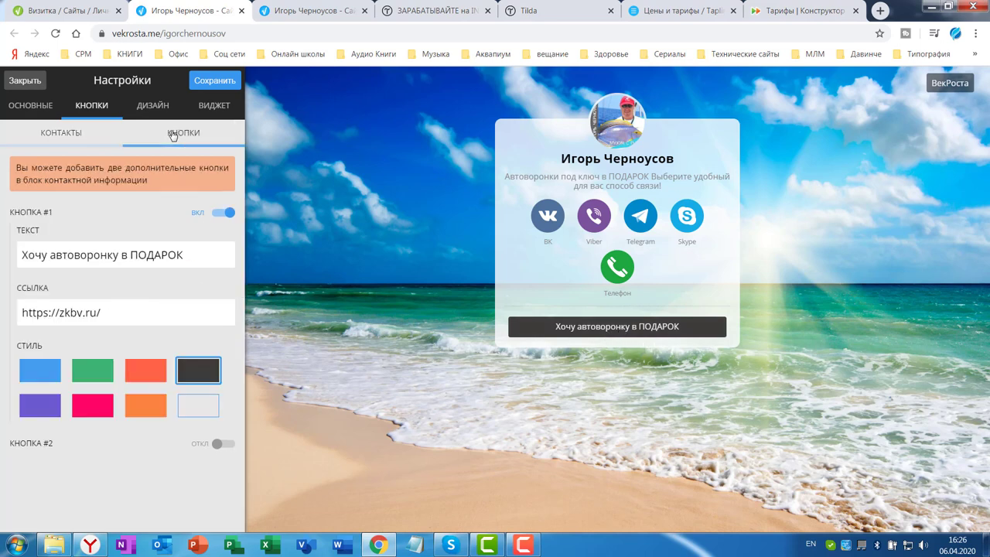
{"action": "left_click", "coordinate": [179, 254]}
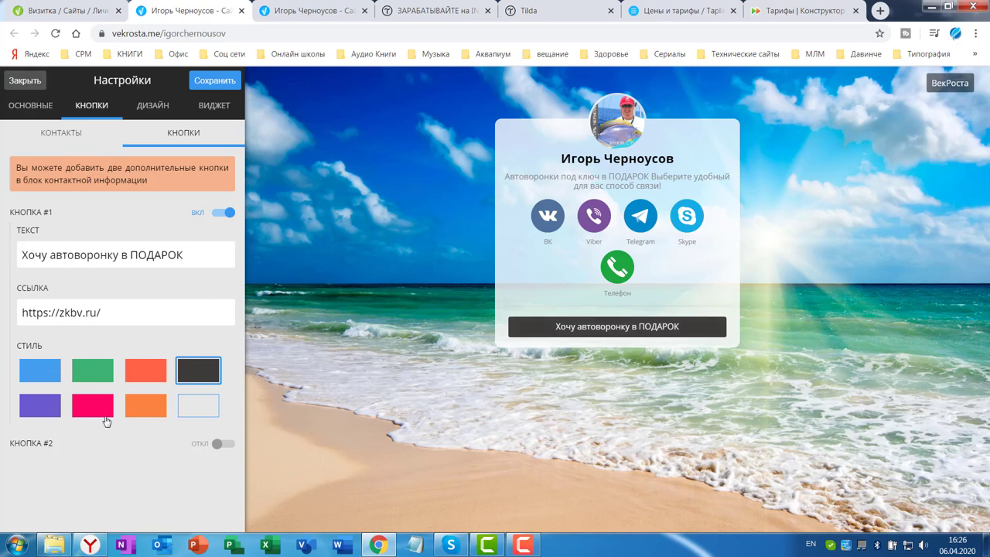
{"action": "triple_click", "coordinate": [135, 320]}
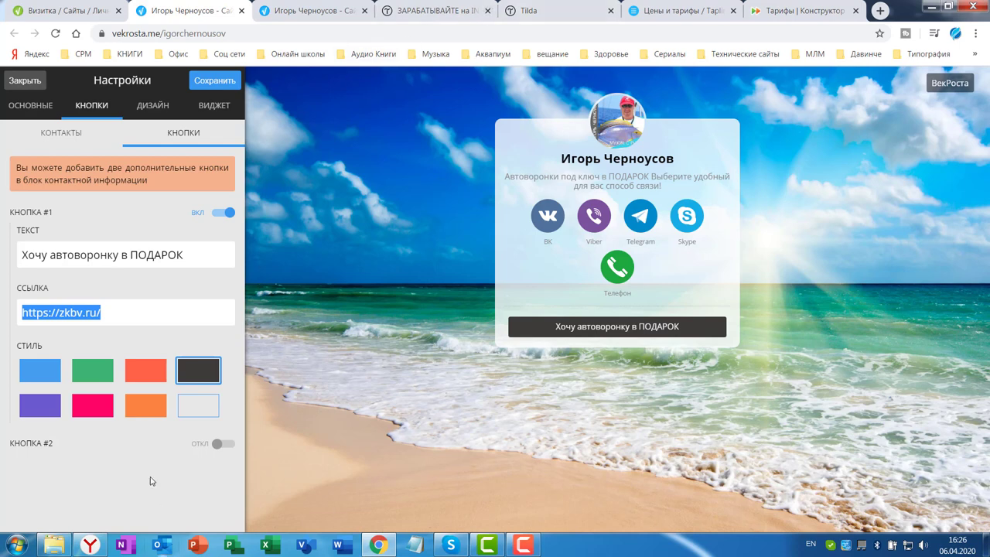
Add a second extra button, remove it again, and save the card settings
{"action": "left_click", "coordinate": [219, 447]}
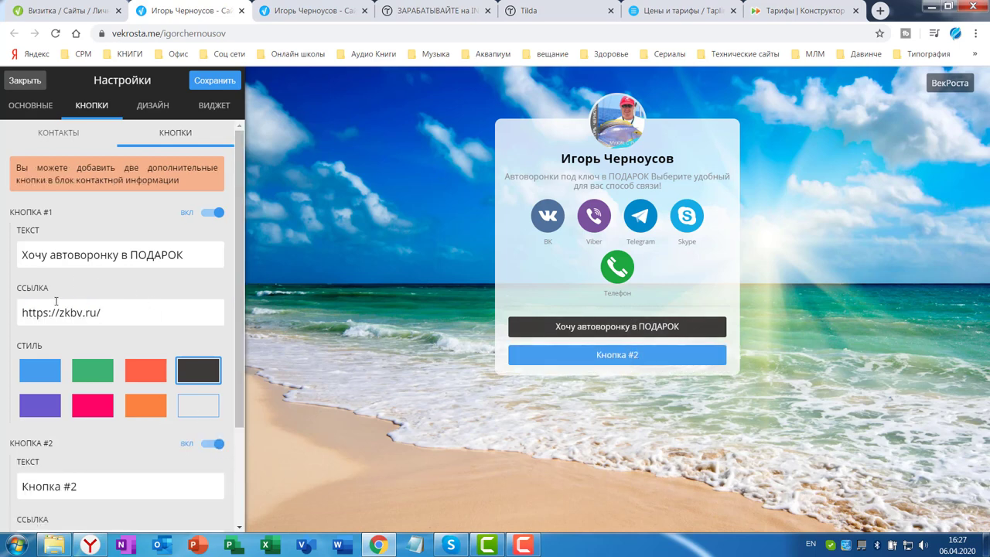
{"action": "scroll", "coordinate": [58, 332], "scroll_direction": "down", "scroll_amount": 2}
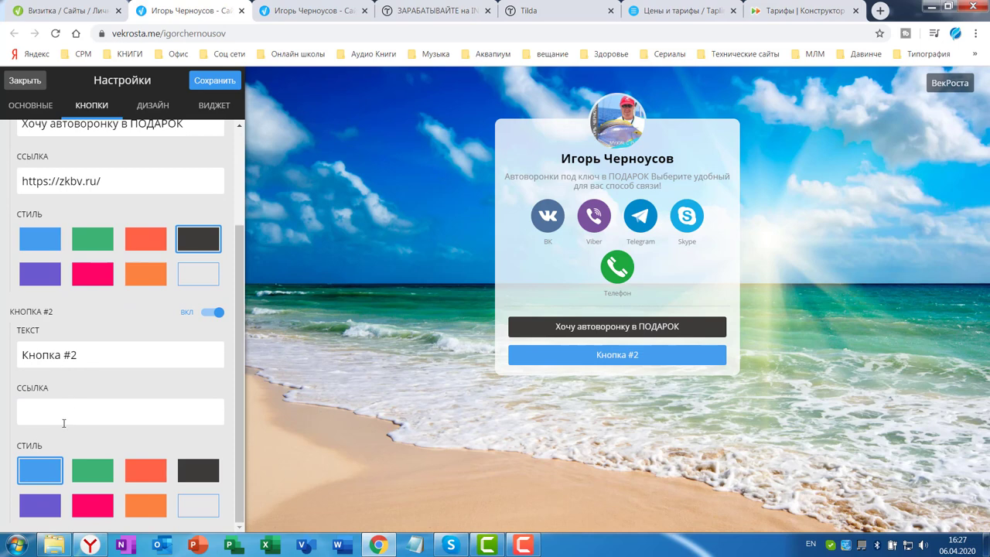
{"action": "left_click", "coordinate": [211, 313]}
{"action": "left_click", "coordinate": [212, 84]}
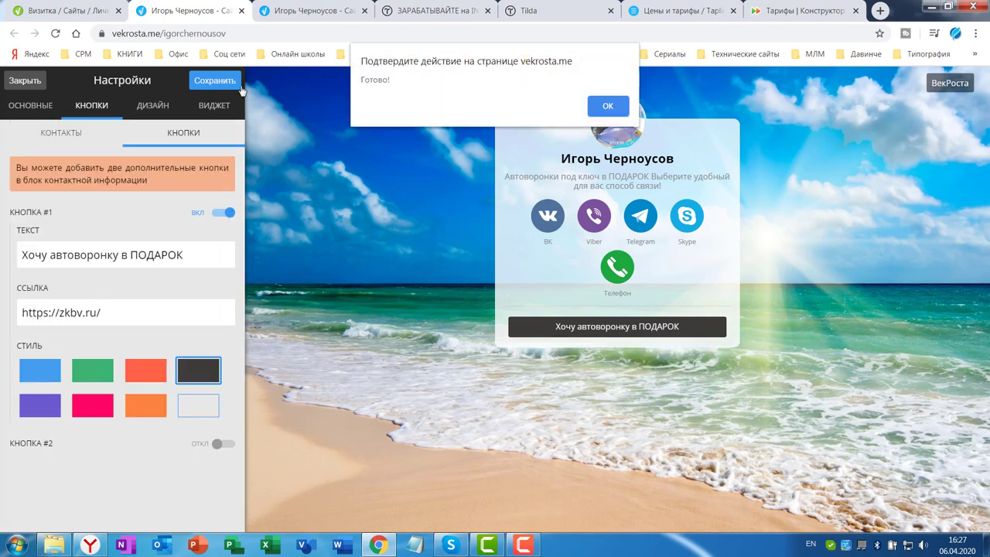
{"action": "left_click", "coordinate": [603, 104]}
{"action": "left_click", "coordinate": [164, 109]}
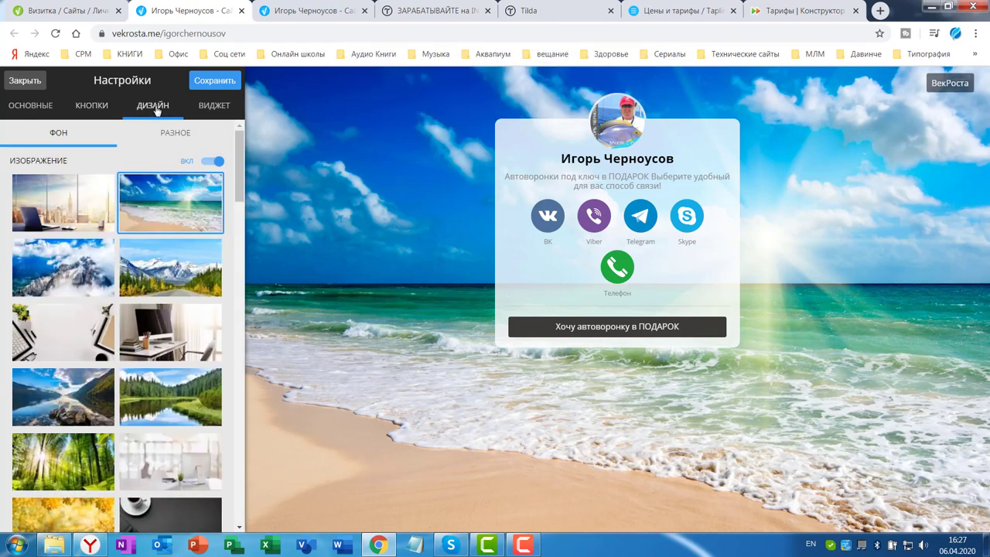
Change the card background from the winter fir branches to the sunny beach photo
{"action": "scroll", "coordinate": [186, 304], "scroll_direction": "down", "scroll_amount": 1}
{"action": "scroll", "coordinate": [187, 304], "scroll_direction": "down", "scroll_amount": 15}
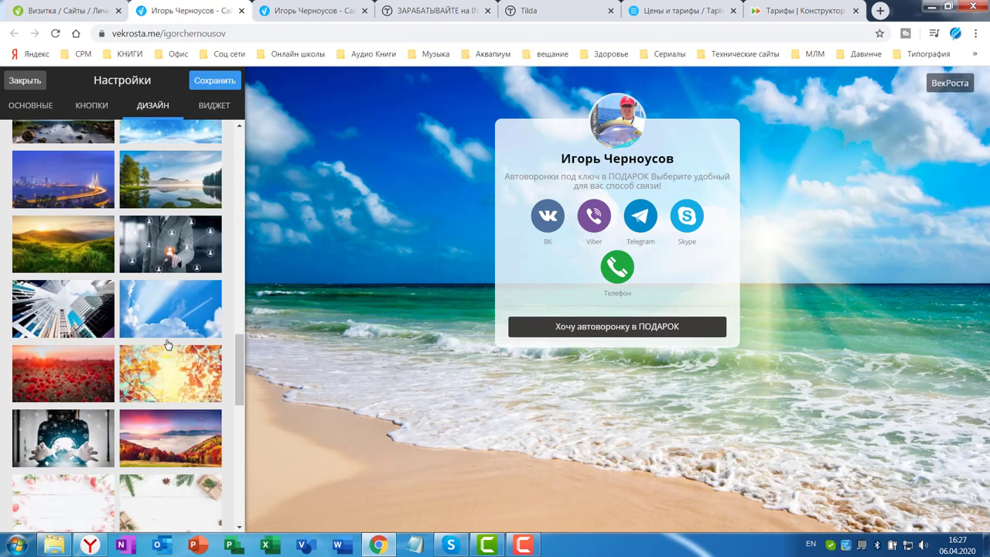
{"action": "scroll", "coordinate": [184, 181], "scroll_direction": "up", "scroll_amount": 5}
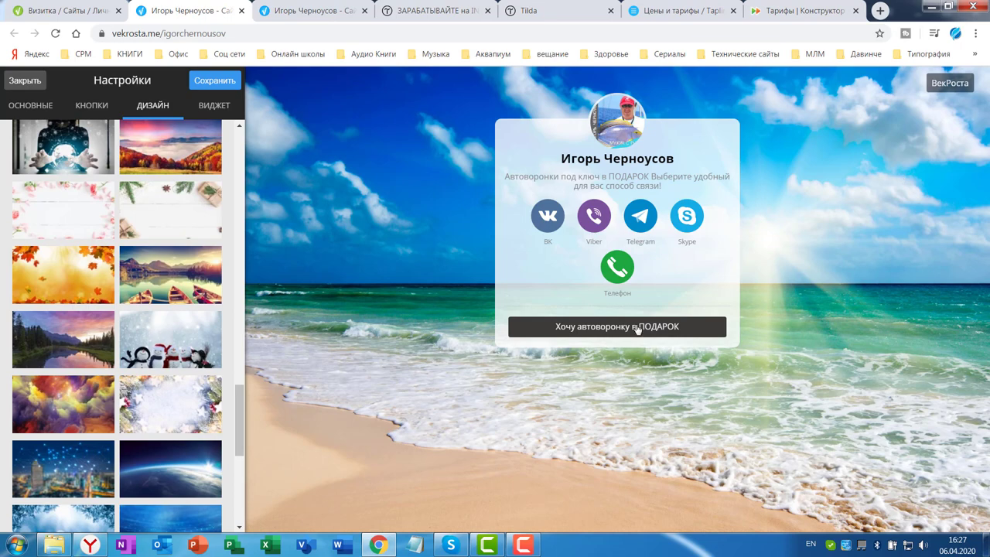
{"action": "scroll", "coordinate": [138, 199], "scroll_direction": "down", "scroll_amount": 5}
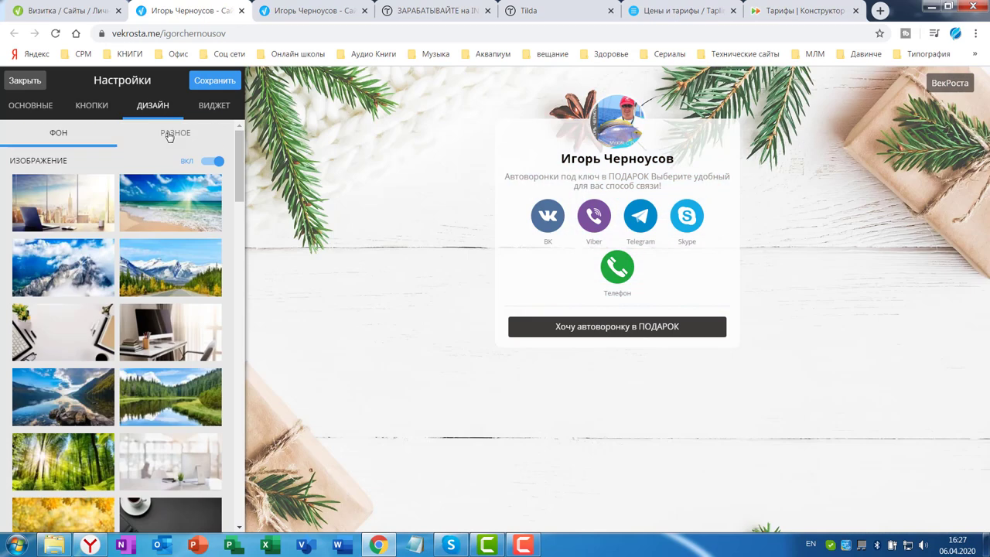
{"action": "left_click", "coordinate": [169, 135]}
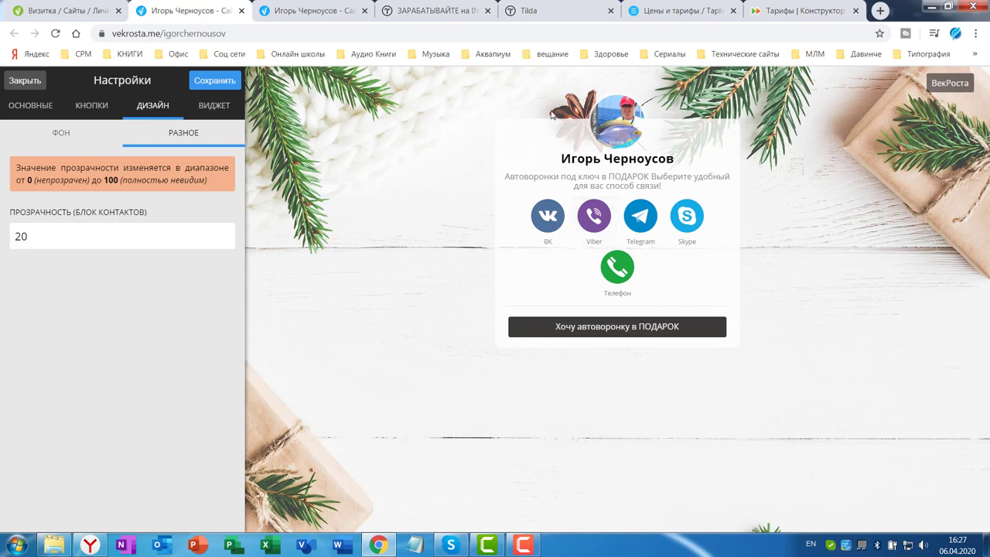
{"action": "left_click", "coordinate": [54, 134]}
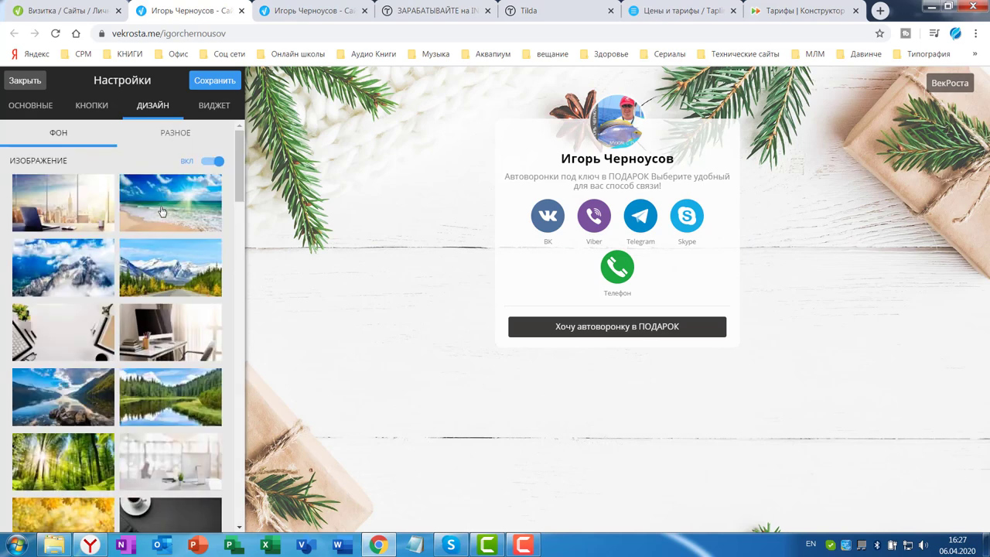
{"action": "left_click", "coordinate": [181, 211]}
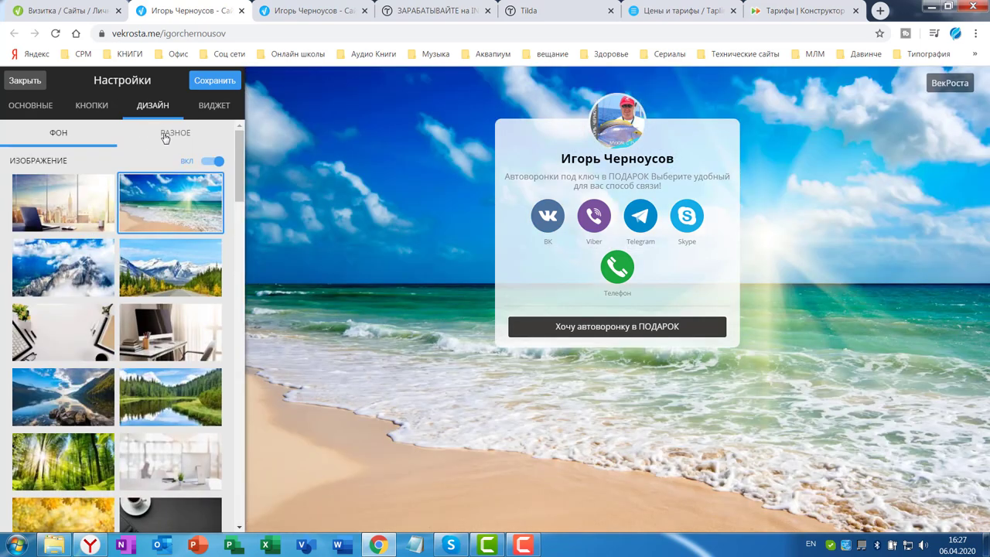
In the РАЗНОЕ settings, try 80 as the contact block transparency
{"action": "left_click", "coordinate": [165, 136]}
{"action": "left_click", "coordinate": [27, 236]}
{"action": "key", "text": "BackSpace"}
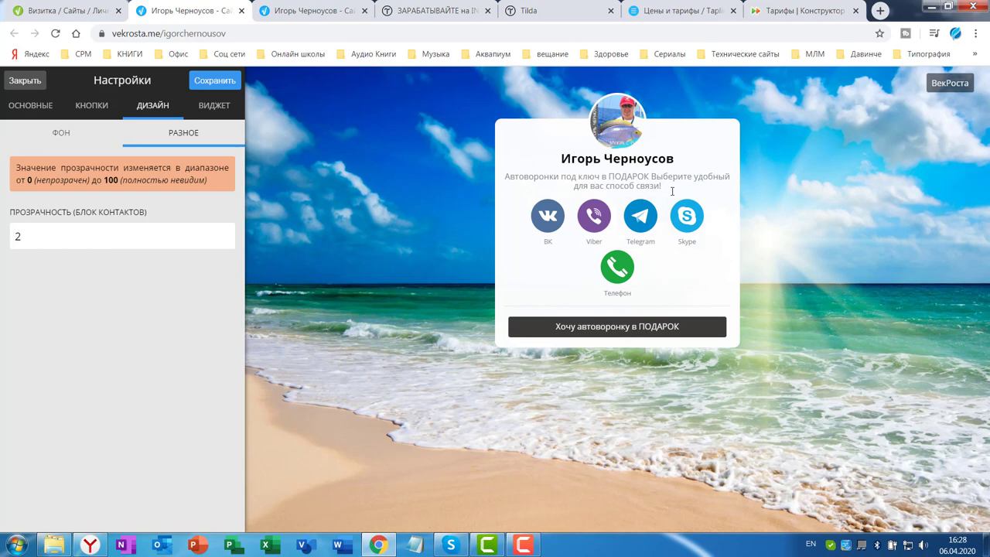
{"action": "left_click_drag", "start_coordinate": [42, 239], "coordinate": [1, 237]}
{"action": "type", "text": "80"}
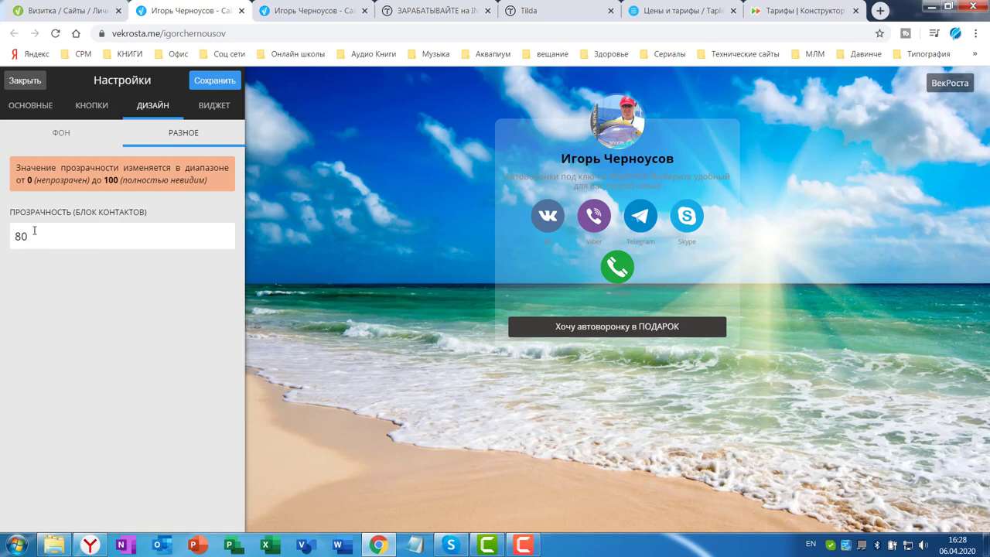
Change the contact block transparency to 20 and save the card settings
{"action": "left_click_drag", "start_coordinate": [34, 230], "coordinate": [0, 237]}
{"action": "type", "text": "20"}
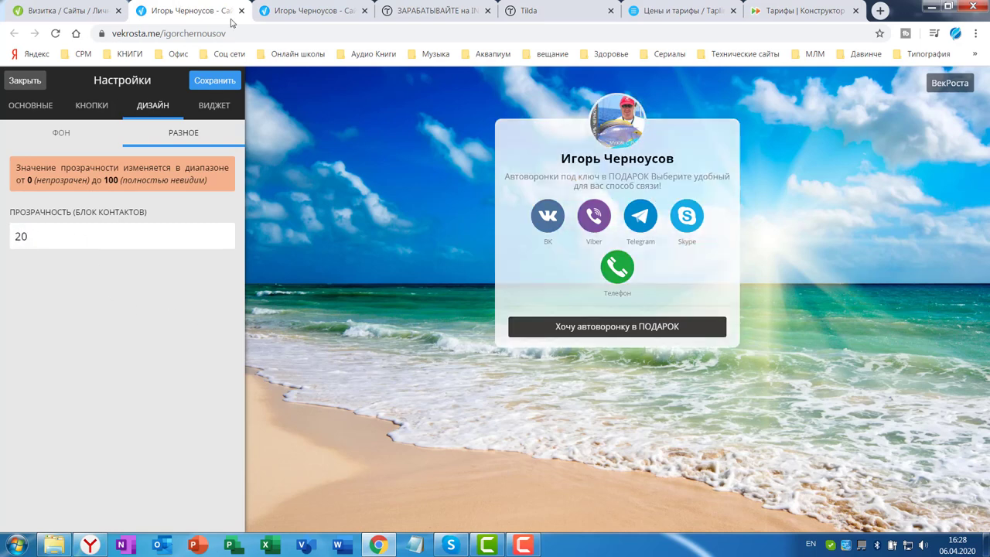
{"action": "left_click", "coordinate": [215, 82]}
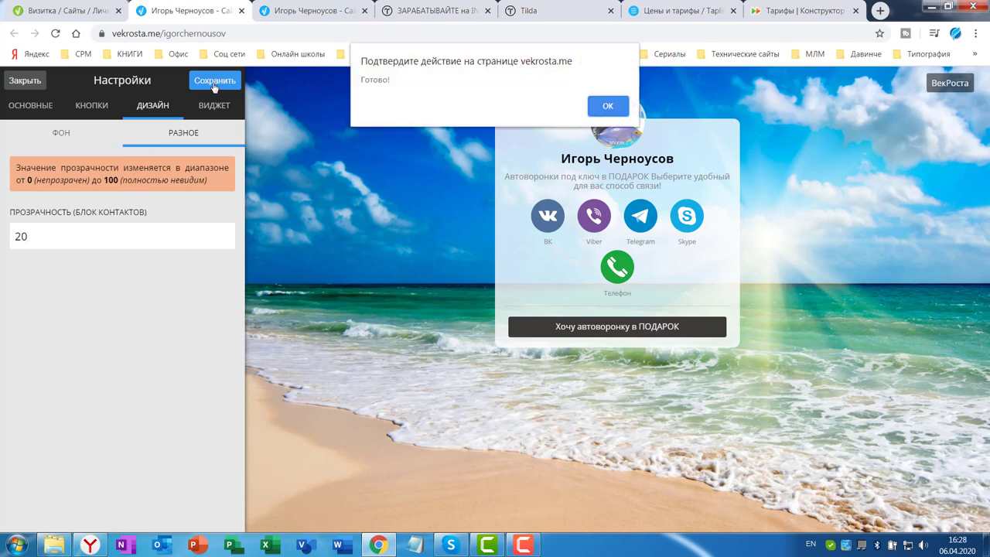
{"action": "left_click", "coordinate": [602, 105]}
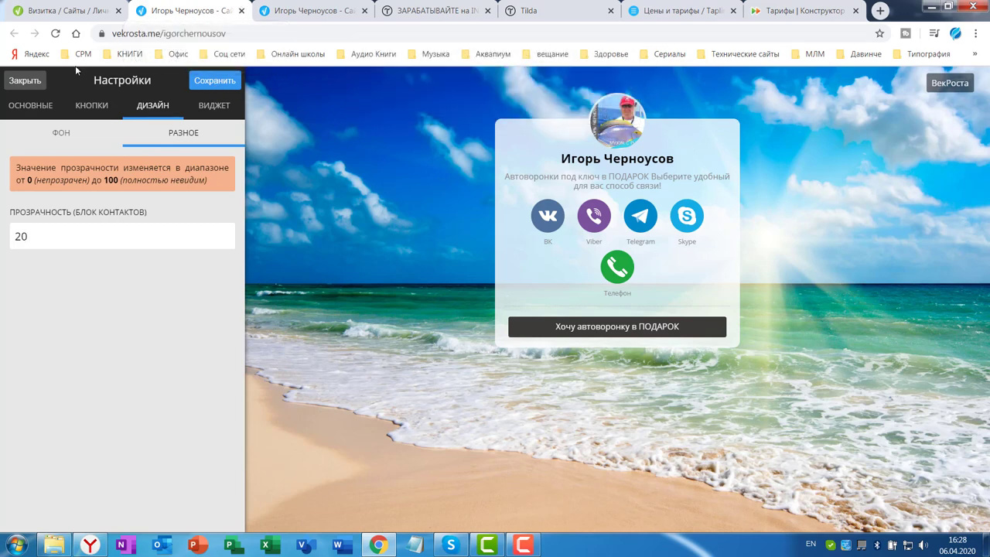
Copy the finished card's web address, close its tab, and switch to the Yandex browser
{"action": "left_click", "coordinate": [26, 81]}
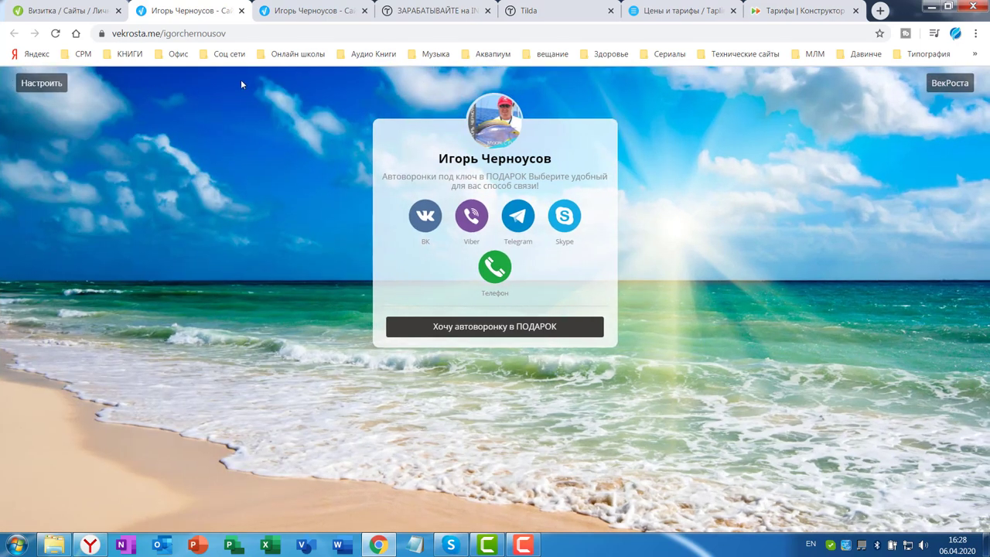
{"action": "left_click", "coordinate": [204, 35]}
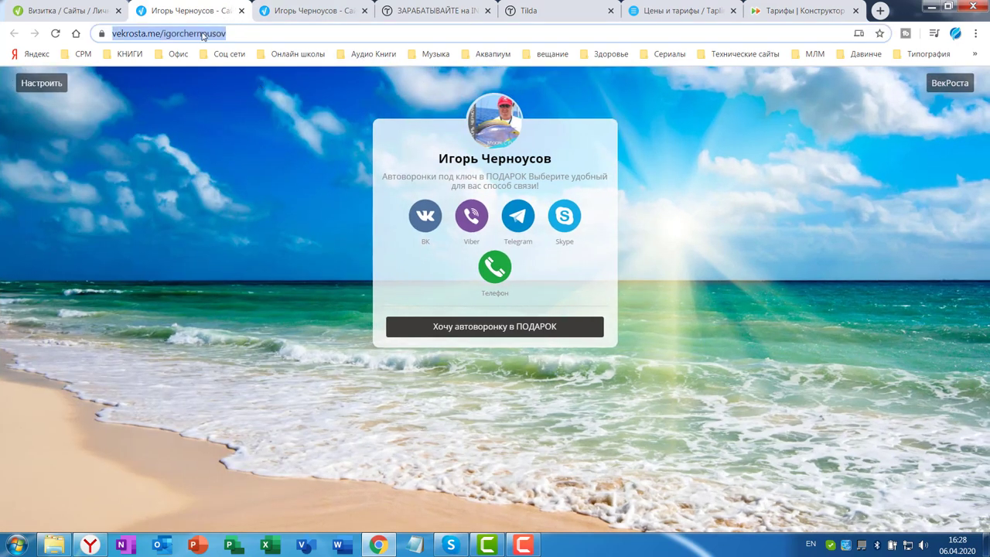
{"action": "right_click", "coordinate": [208, 36]}
{"action": "left_click", "coordinate": [235, 99]}
{"action": "left_click", "coordinate": [241, 11]}
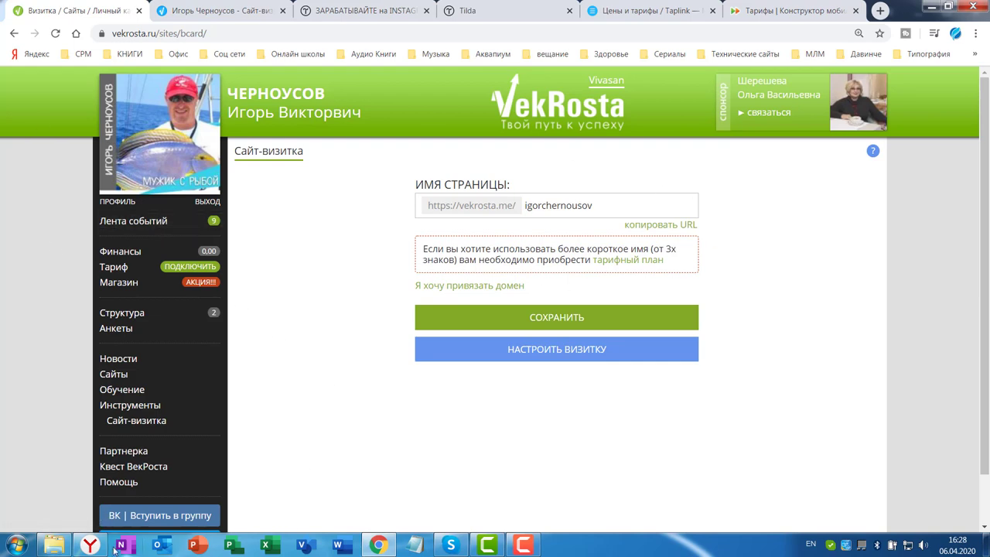
{"action": "left_click", "coordinate": [91, 546]}
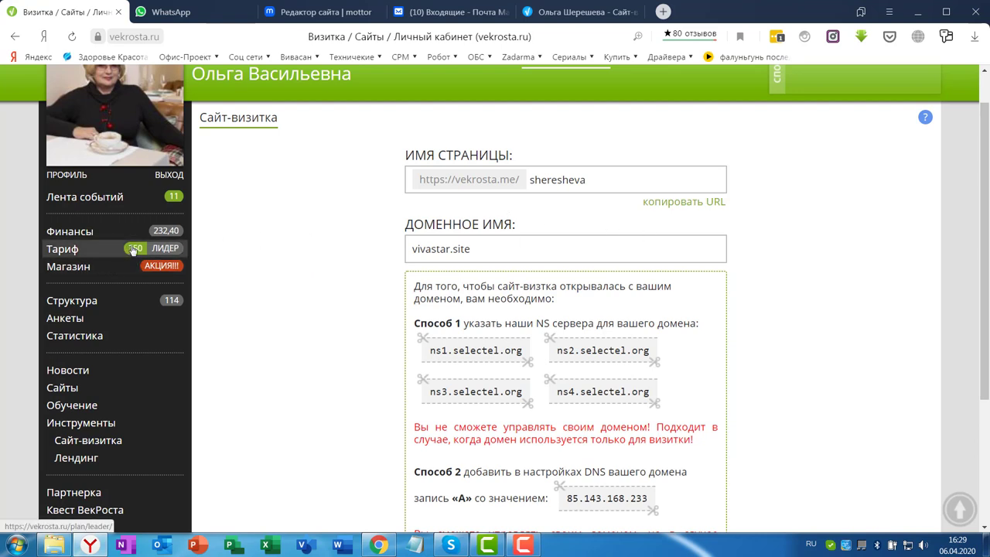
Open the example account's business-card editor from the Сайт-визитка page
{"action": "mouse_move", "coordinate": [133, 250]}
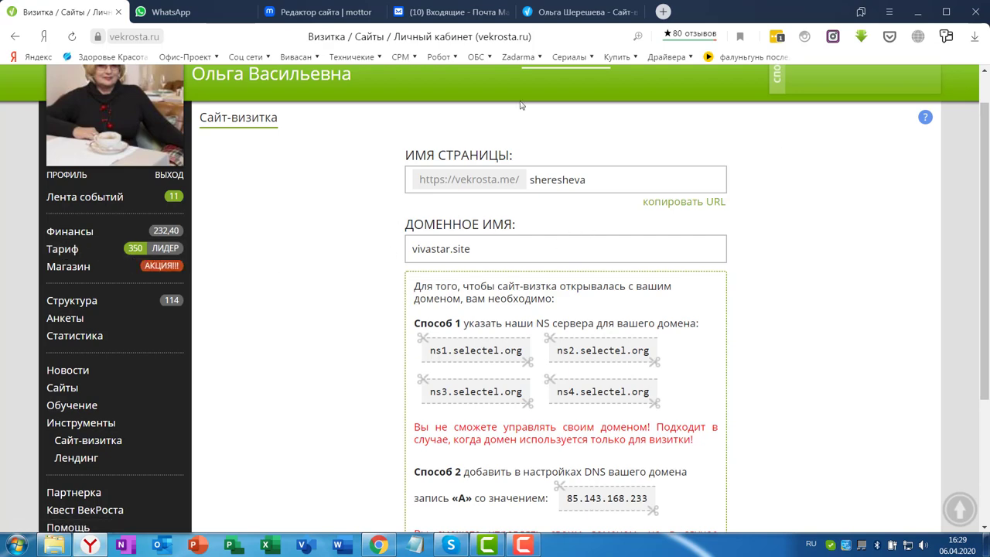
{"action": "scroll", "coordinate": [321, 342], "scroll_direction": "down", "scroll_amount": 5}
{"action": "scroll", "coordinate": [595, 207], "scroll_direction": "up", "scroll_amount": 6}
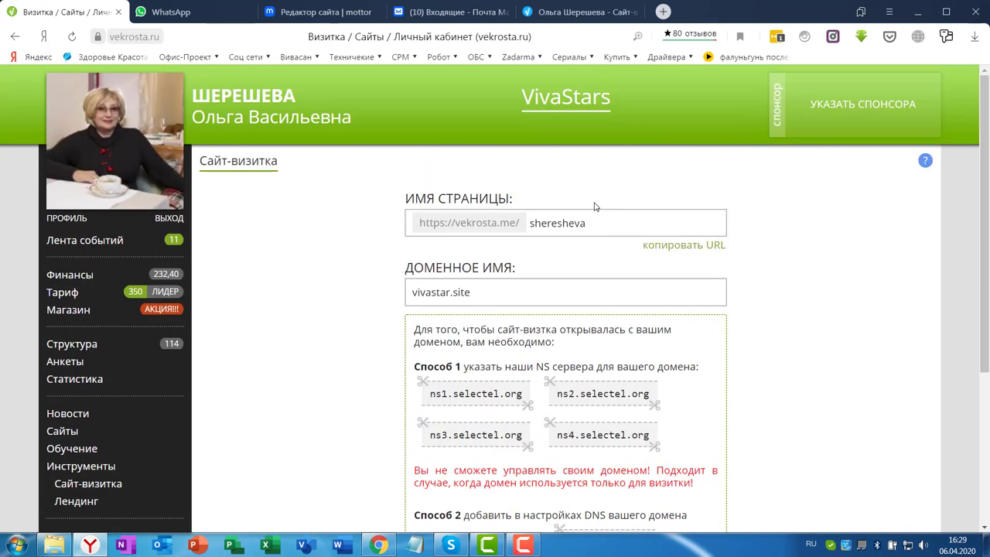
{"action": "scroll", "coordinate": [763, 252], "scroll_direction": "down", "scroll_amount": 5}
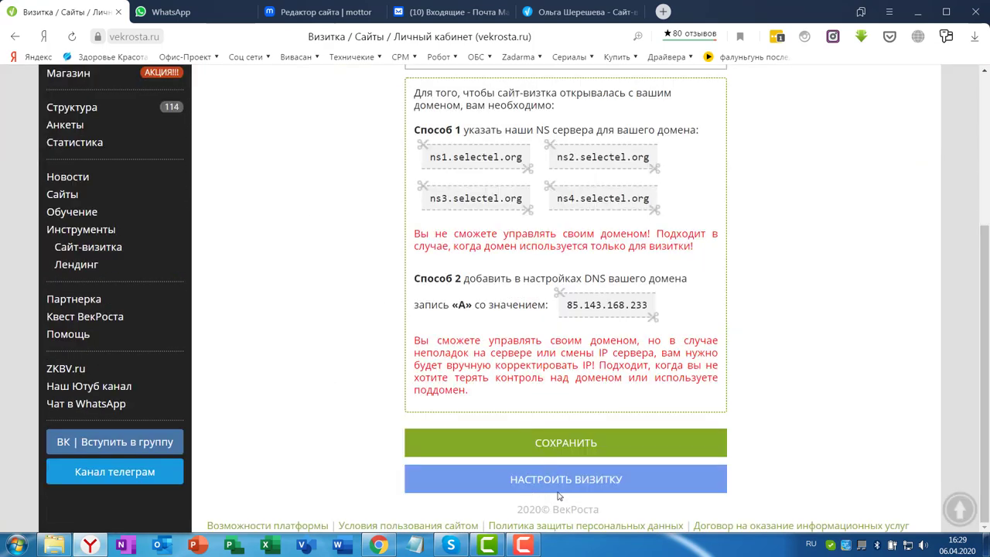
{"action": "left_click", "coordinate": [519, 433]}
Scroll the vivastar.site preview through its contact buttons, video and sign-up form
{"action": "scroll", "coordinate": [144, 291], "scroll_direction": "down", "scroll_amount": 2}
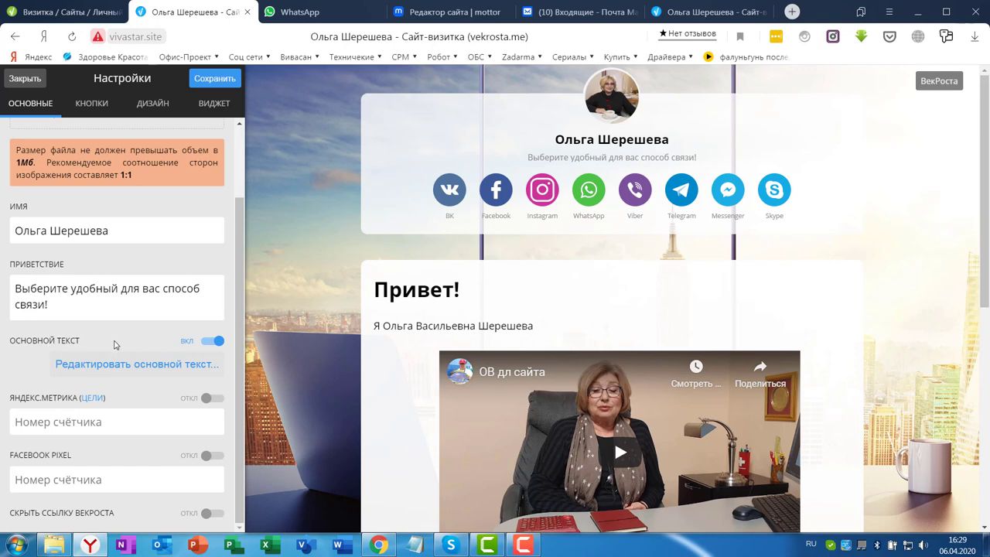
{"action": "scroll", "coordinate": [861, 299], "scroll_direction": "down", "scroll_amount": 3}
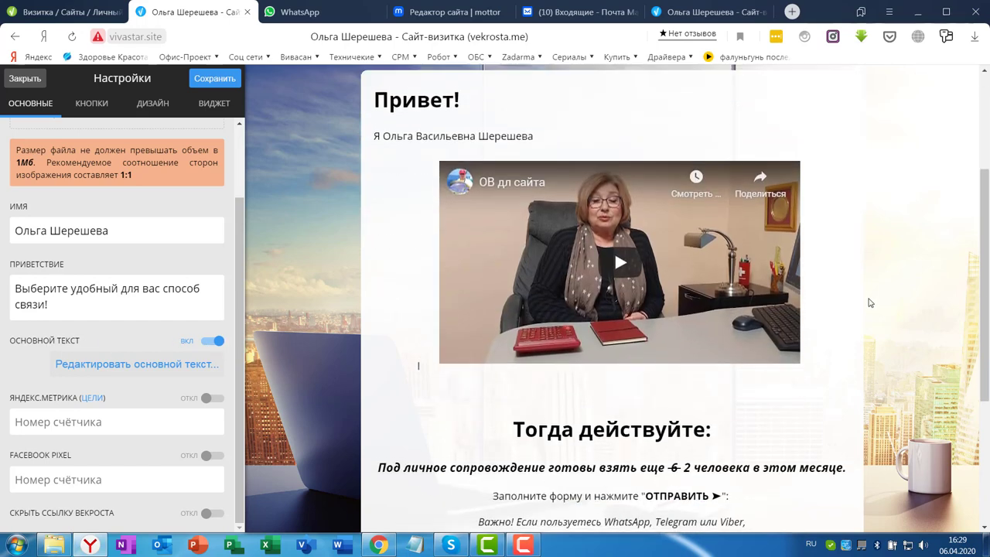
{"action": "scroll", "coordinate": [546, 311], "scroll_direction": "up", "scroll_amount": 3}
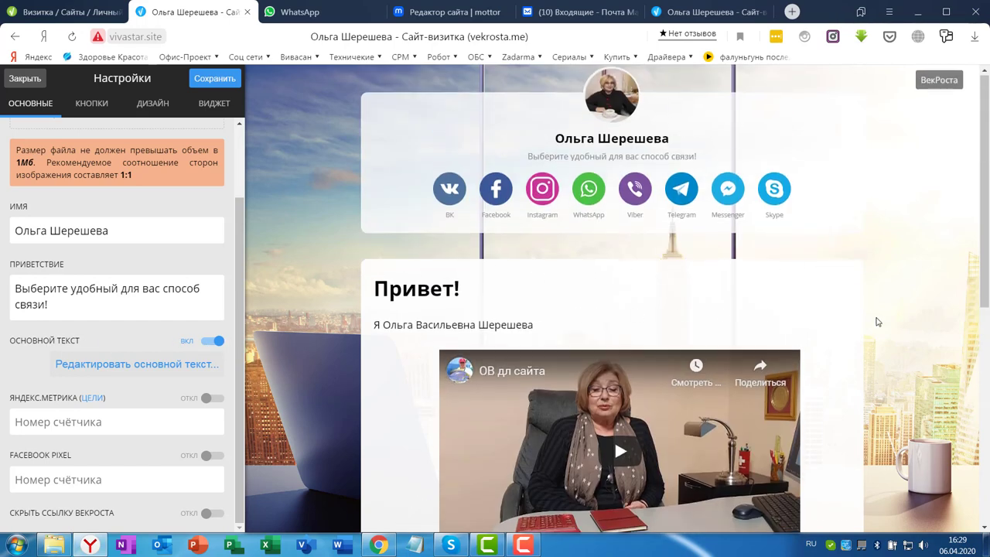
{"action": "scroll", "coordinate": [874, 323], "scroll_direction": "down", "scroll_amount": 4}
{"action": "scroll", "coordinate": [880, 345], "scroll_direction": "down", "scroll_amount": 2}
{"action": "scroll", "coordinate": [503, 301], "scroll_direction": "up", "scroll_amount": 6}
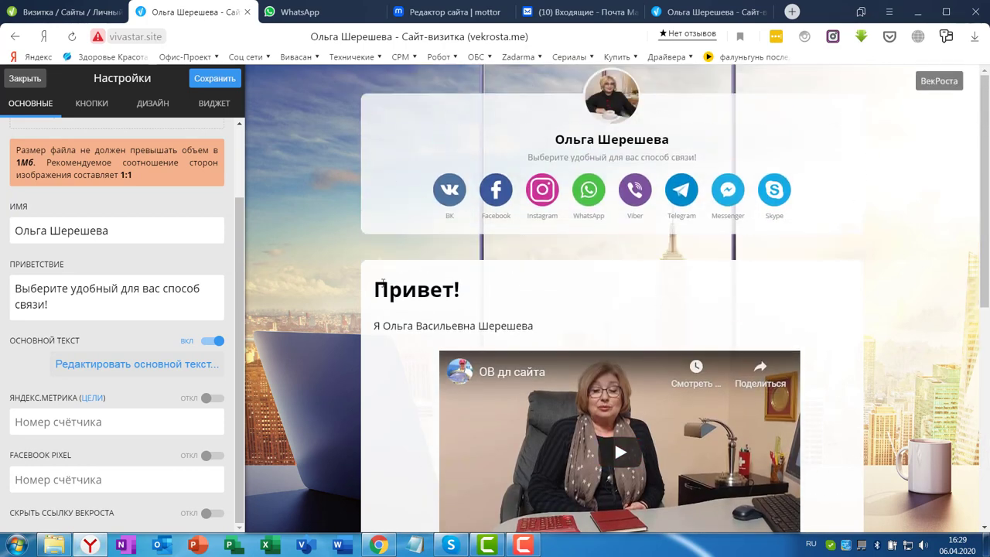
{"action": "scroll", "coordinate": [900, 309], "scroll_direction": "down", "scroll_amount": 3}
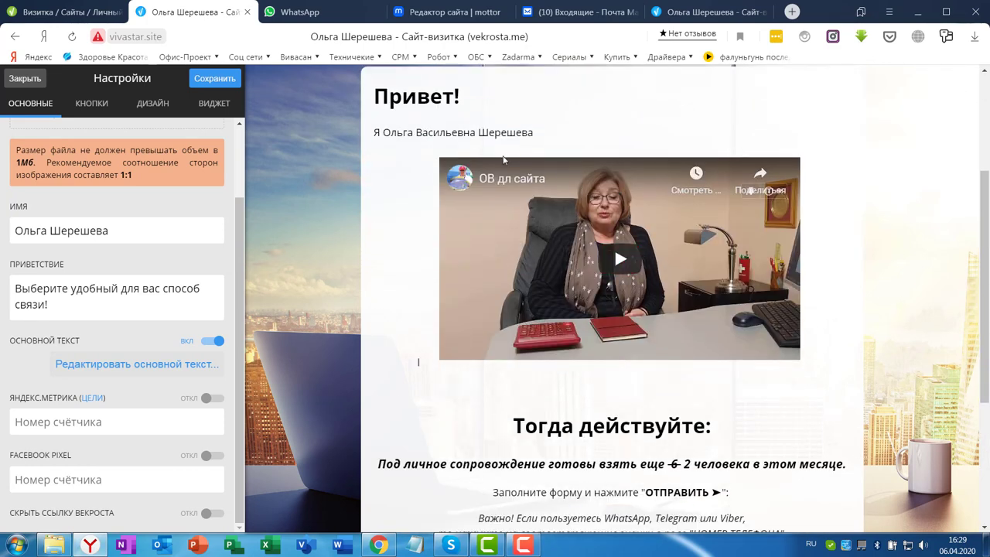
{"action": "left_click", "coordinate": [153, 368]}
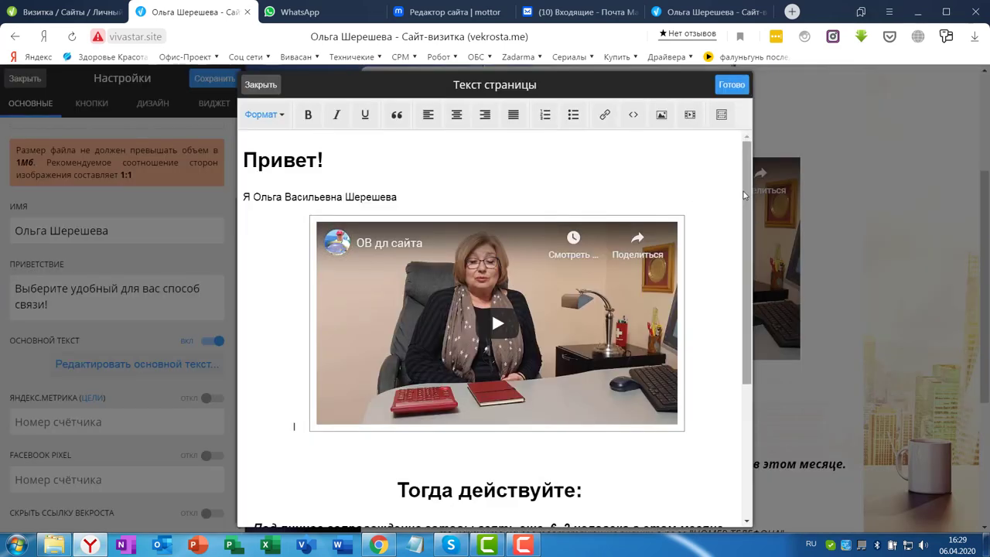
{"action": "mouse_move", "coordinate": [746, 193]}
{"action": "left_mouse_down"}
{"action": "mouse_move", "coordinate": [751, 348]}
{"action": "mouse_move", "coordinate": [749, 178]}
{"action": "left_mouse_up"}
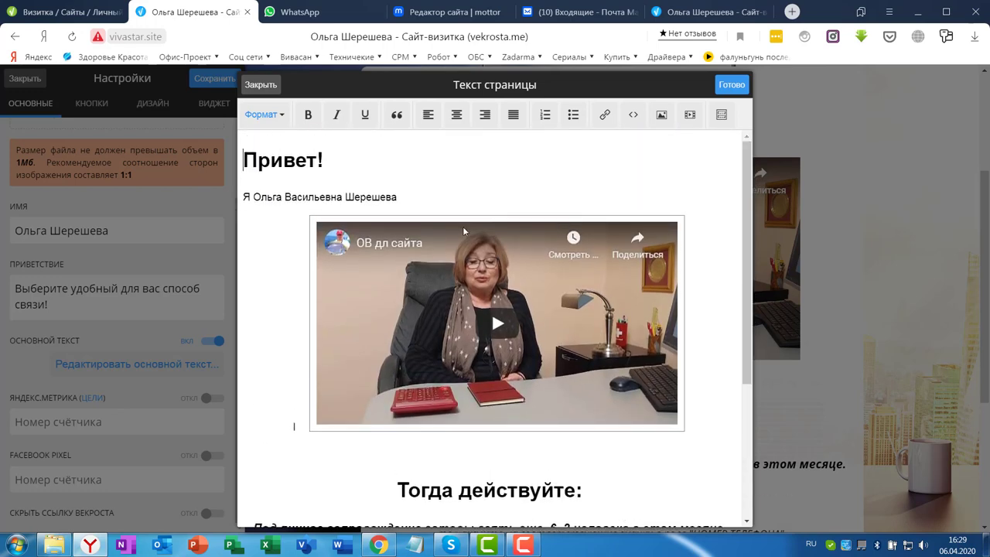
{"action": "scroll", "coordinate": [382, 383], "scroll_direction": "down", "scroll_amount": 3}
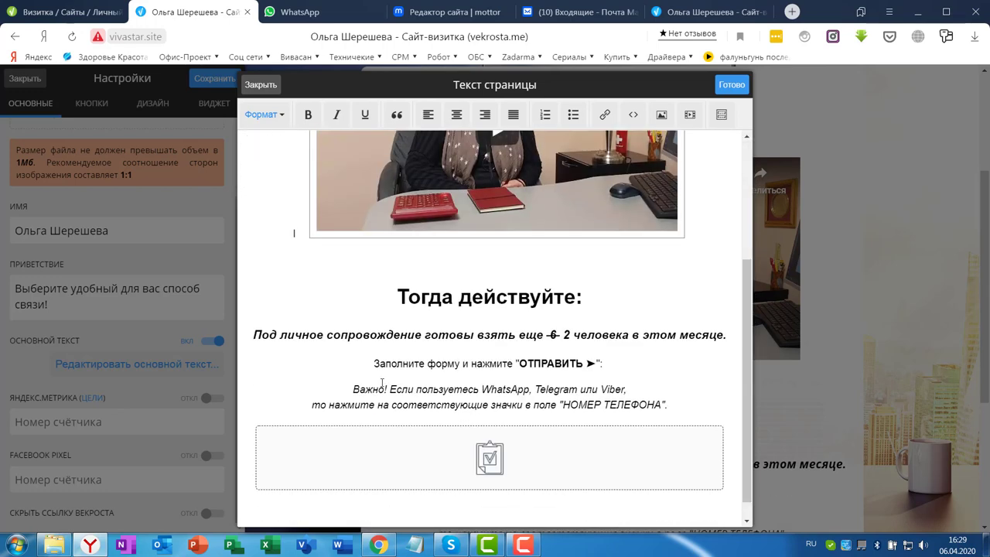
{"action": "scroll", "coordinate": [703, 212], "scroll_direction": "up", "scroll_amount": 3}
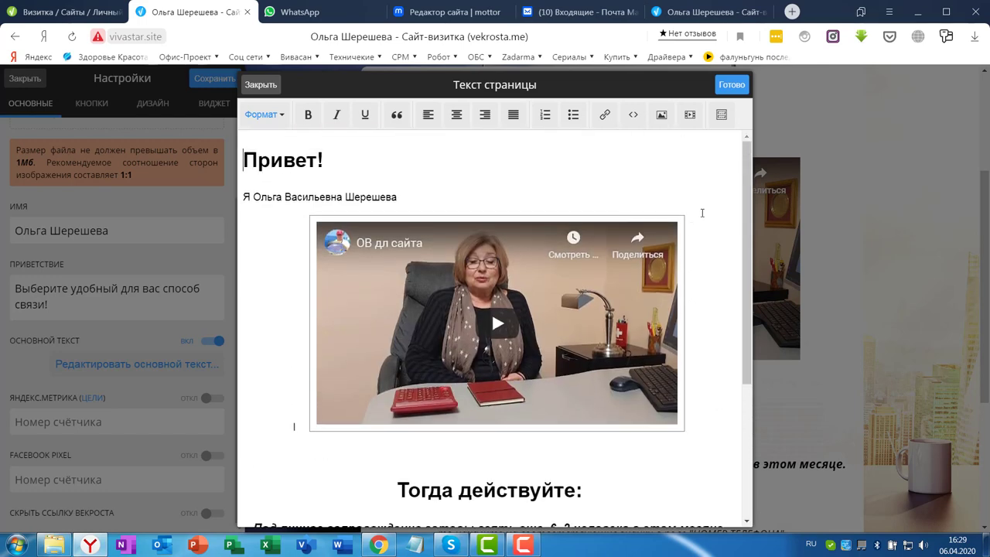
{"action": "left_click", "coordinate": [729, 88]}
{"action": "scroll", "coordinate": [417, 325], "scroll_direction": "down", "scroll_amount": 3}
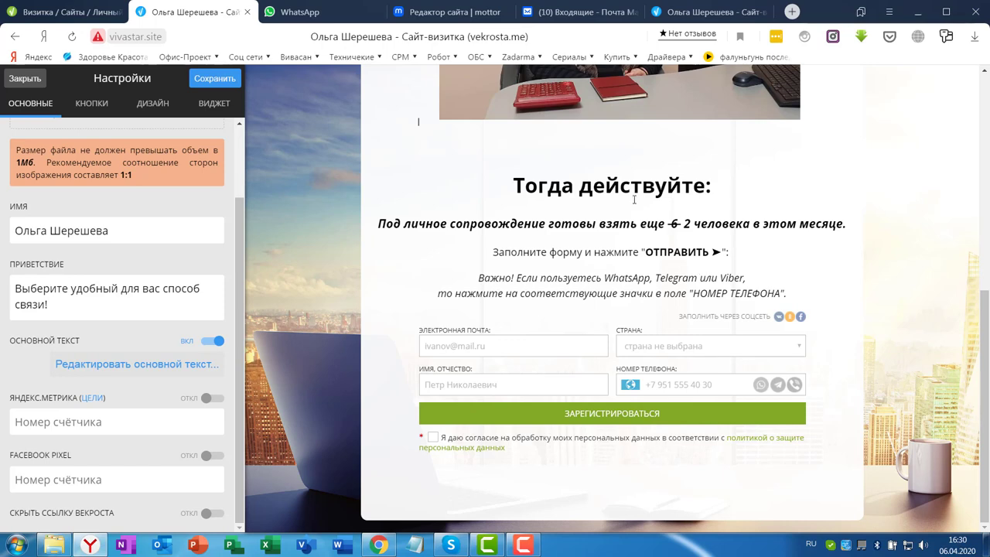
Glance at the domain settings, then close the business-card editor page
{"action": "left_click", "coordinate": [85, 12]}
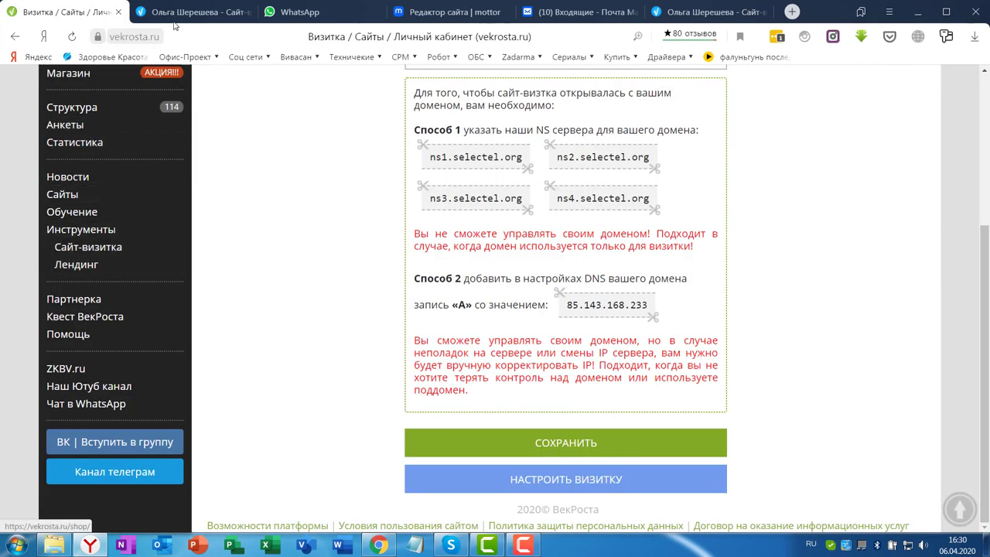
{"action": "left_click", "coordinate": [197, 12]}
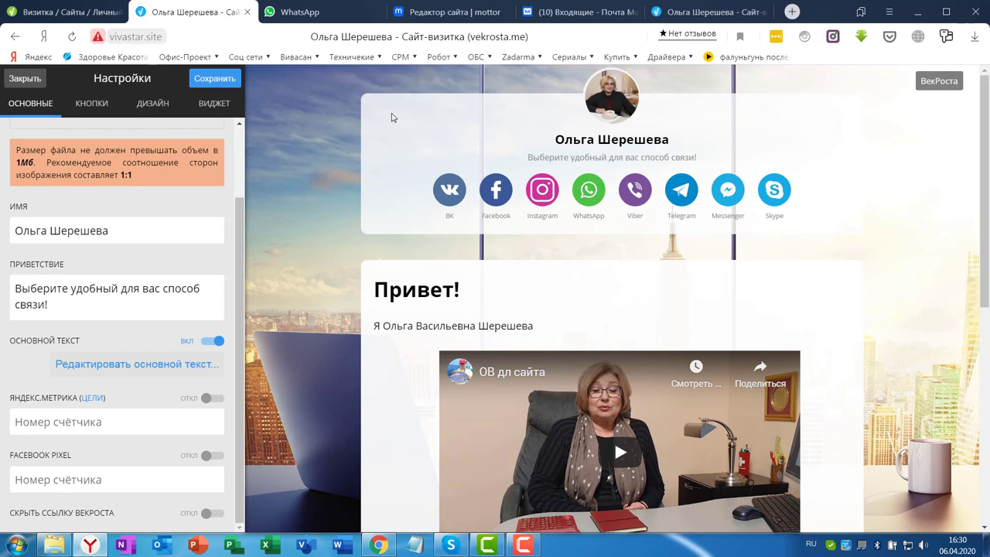
{"action": "key", "text": "ctrl+w"}
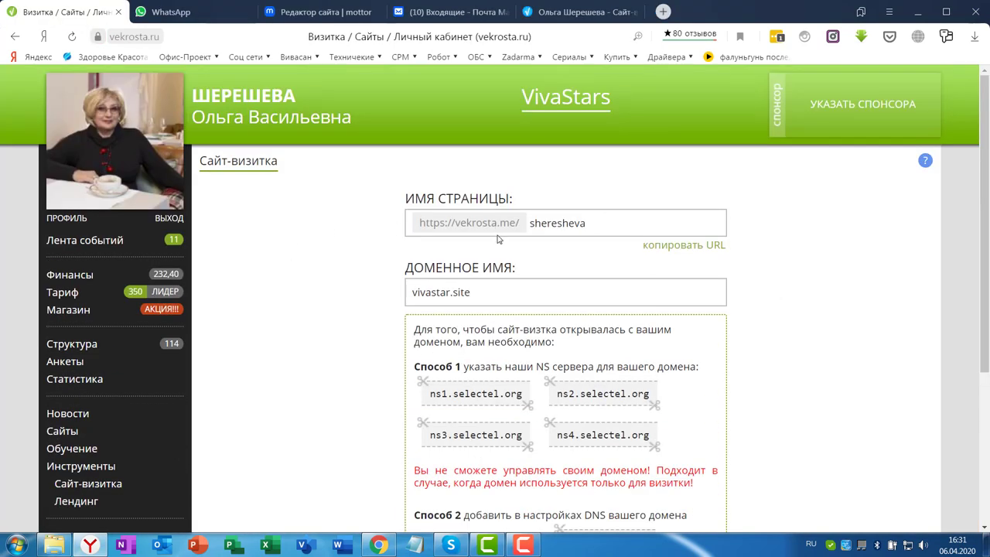
Scroll the cabinet sidebar and open the Квест ВекРоста lesson list
{"action": "scroll", "coordinate": [293, 264], "scroll_direction": "down", "scroll_amount": 3}
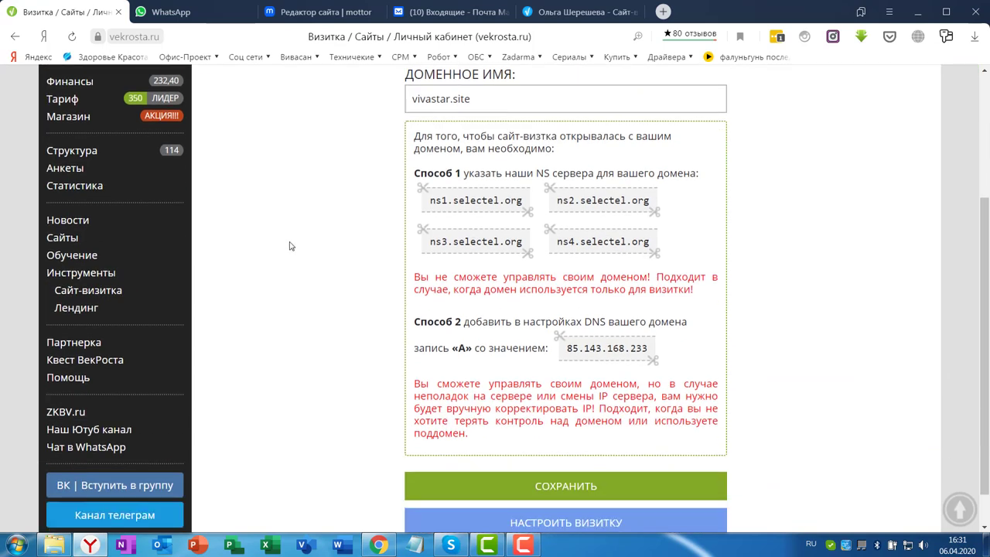
{"action": "scroll", "coordinate": [201, 131], "scroll_direction": "up", "scroll_amount": 1}
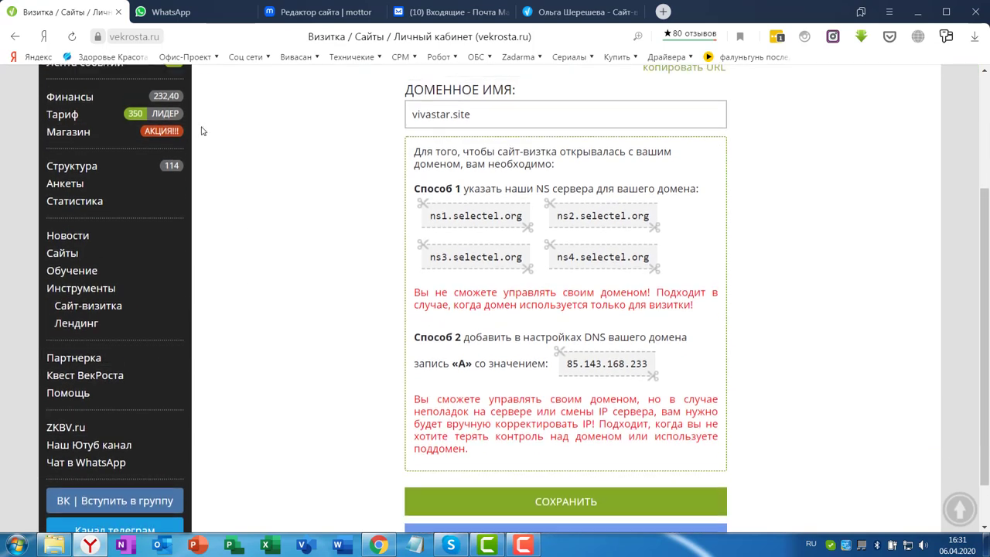
{"action": "scroll", "coordinate": [201, 131], "scroll_direction": "up", "scroll_amount": 2}
{"action": "scroll", "coordinate": [265, 213], "scroll_direction": "down", "scroll_amount": 3}
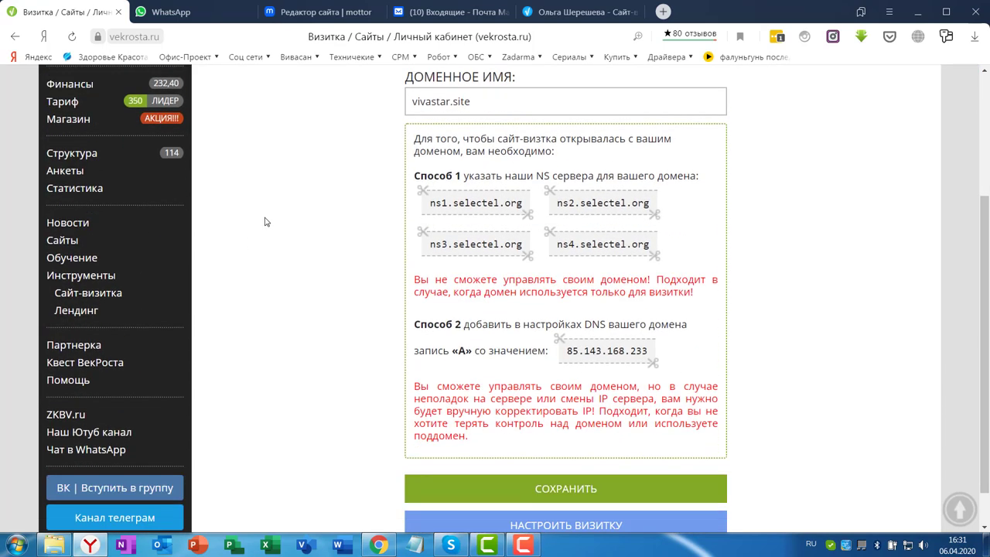
{"action": "scroll", "coordinate": [283, 211], "scroll_direction": "up", "scroll_amount": 2}
{"action": "scroll", "coordinate": [276, 209], "scroll_direction": "down", "scroll_amount": 2}
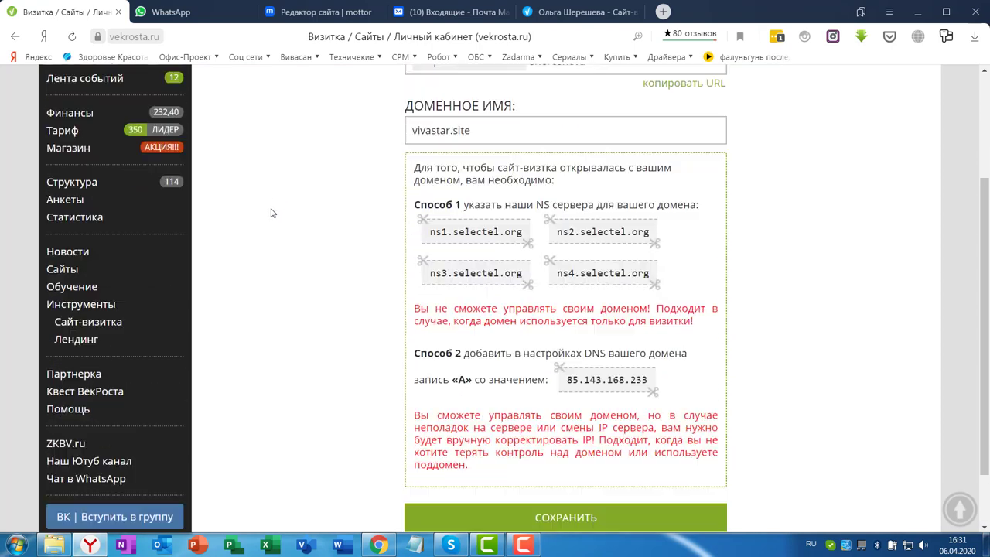
{"action": "scroll", "coordinate": [277, 204], "scroll_direction": "up", "scroll_amount": 1}
{"action": "scroll", "coordinate": [276, 202], "scroll_direction": "up", "scroll_amount": 2}
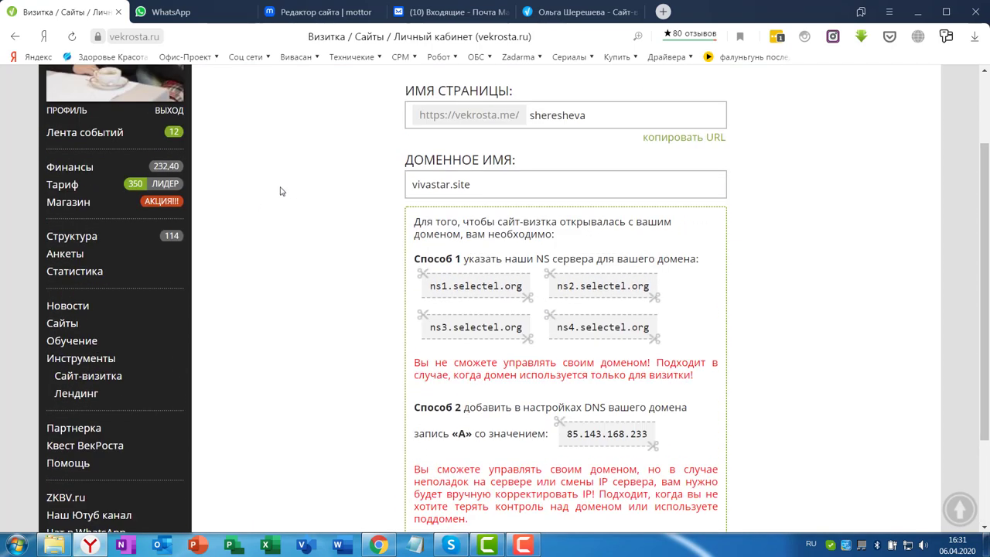
{"action": "scroll", "coordinate": [282, 200], "scroll_direction": "down", "scroll_amount": 2}
{"action": "left_click", "coordinate": [78, 319]}
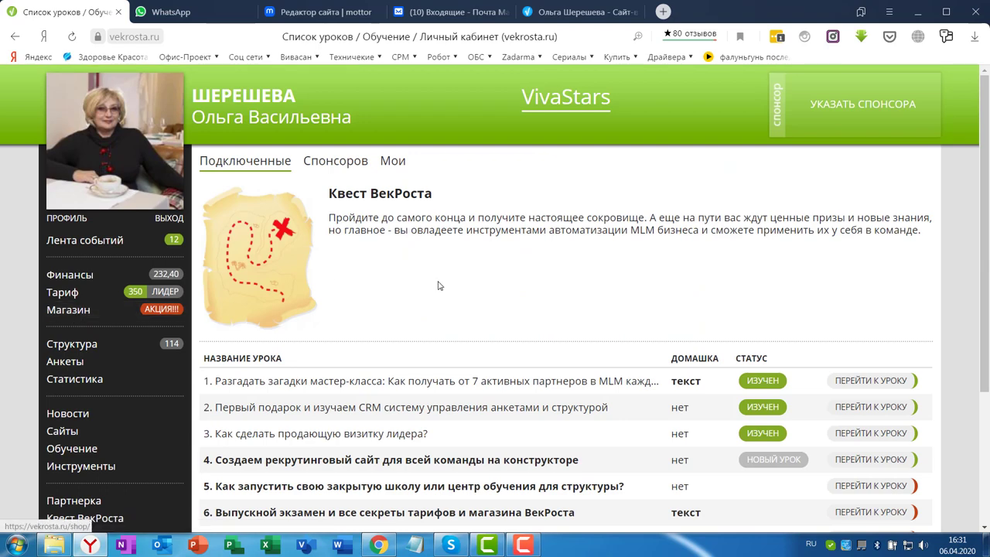
{"action": "scroll", "coordinate": [612, 312], "scroll_direction": "down", "scroll_amount": 2}
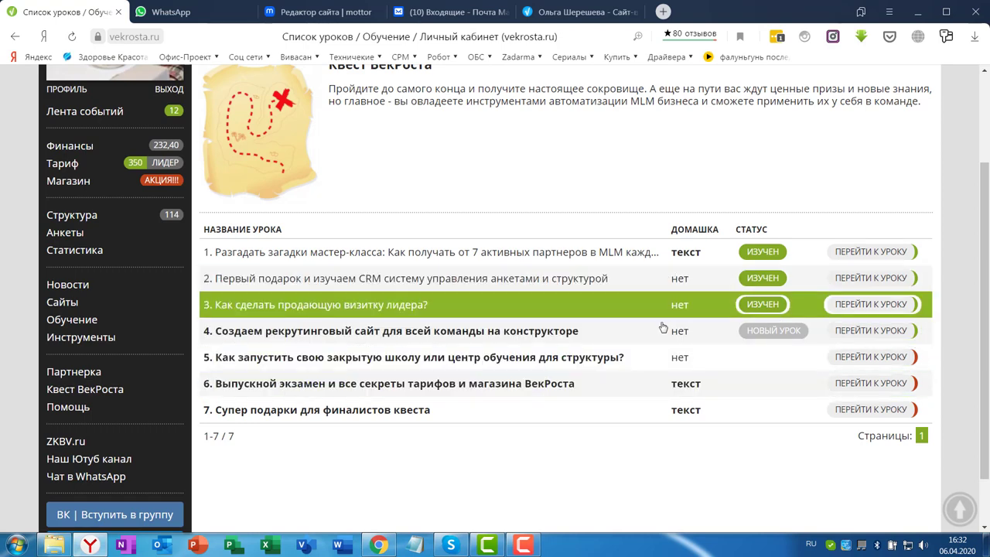
Open lesson 3, 'Как сделать продающую визитку лидера?', and scroll down through its steps
{"action": "left_click", "coordinate": [316, 312]}
{"action": "scroll", "coordinate": [804, 276], "scroll_direction": "down", "scroll_amount": 5}
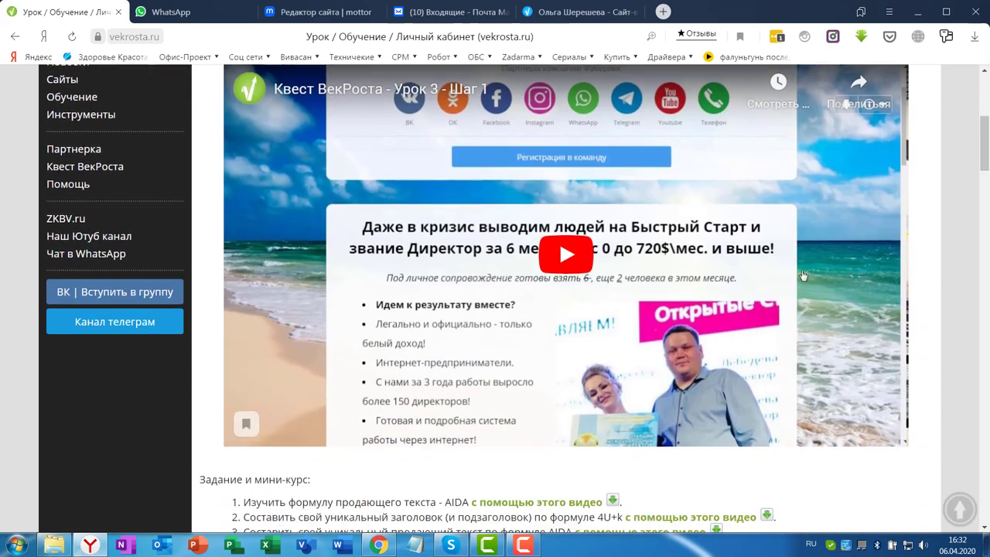
{"action": "scroll", "coordinate": [804, 276], "scroll_direction": "down", "scroll_amount": 10}
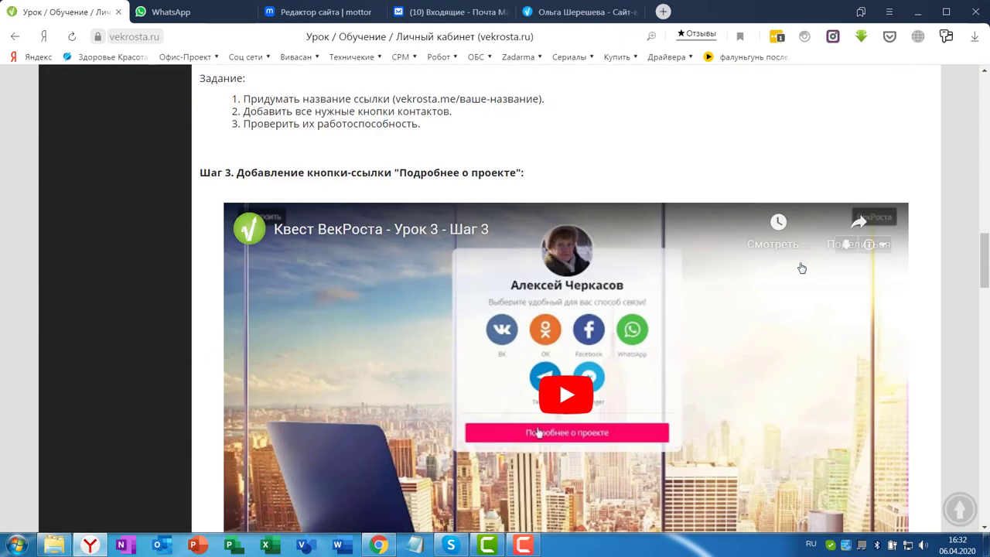
{"action": "scroll", "coordinate": [769, 281], "scroll_direction": "down", "scroll_amount": 6}
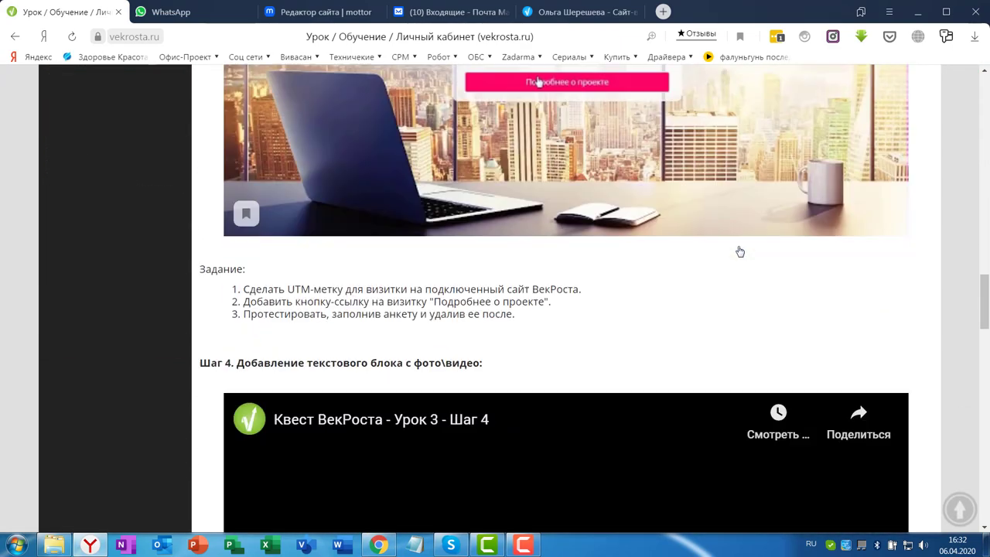
{"action": "scroll", "coordinate": [791, 242], "scroll_direction": "down", "scroll_amount": 12}
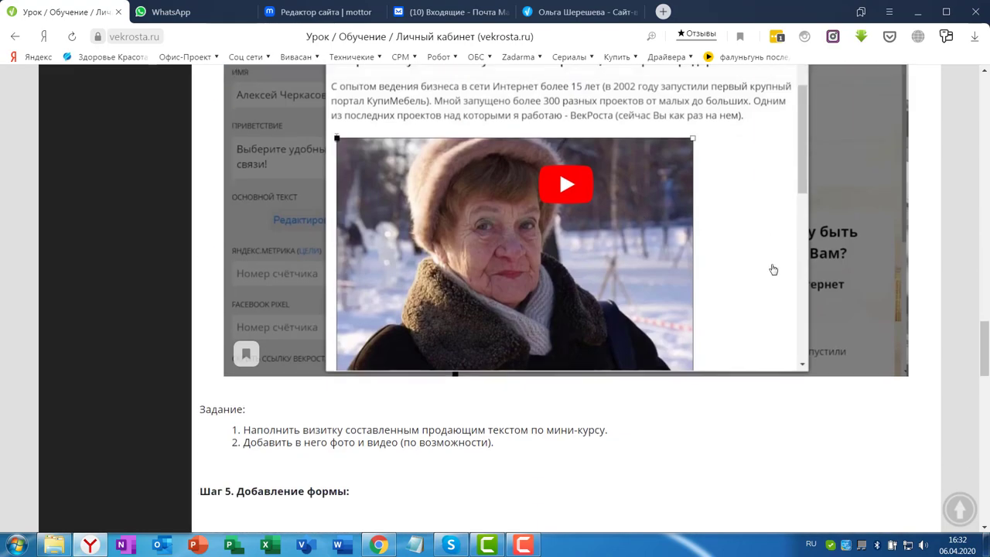
{"action": "scroll", "coordinate": [834, 272], "scroll_direction": "down", "scroll_amount": 8}
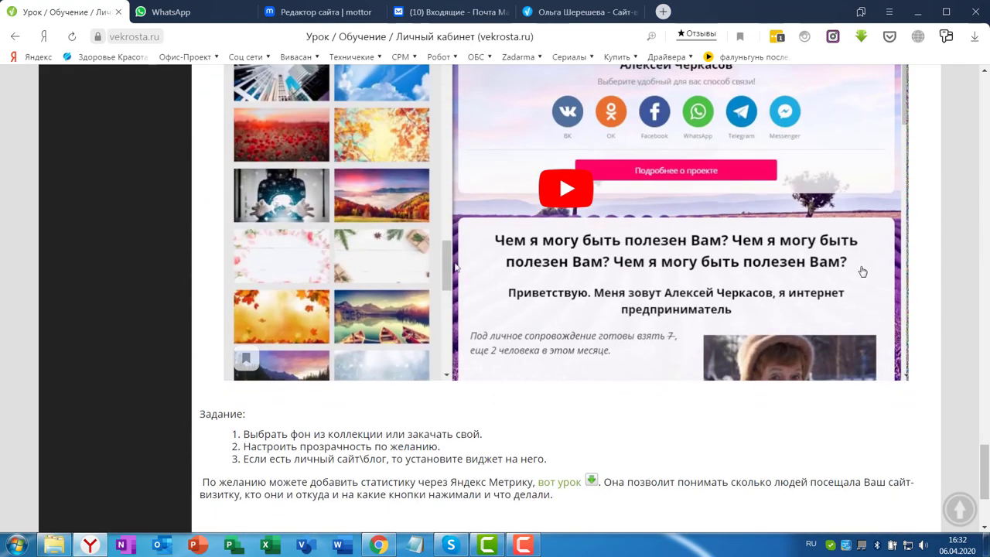
Scroll back up to the lesson's intro video and AIDA mini-course tasks
{"action": "scroll", "coordinate": [789, 262], "scroll_direction": "up", "scroll_amount": 14}
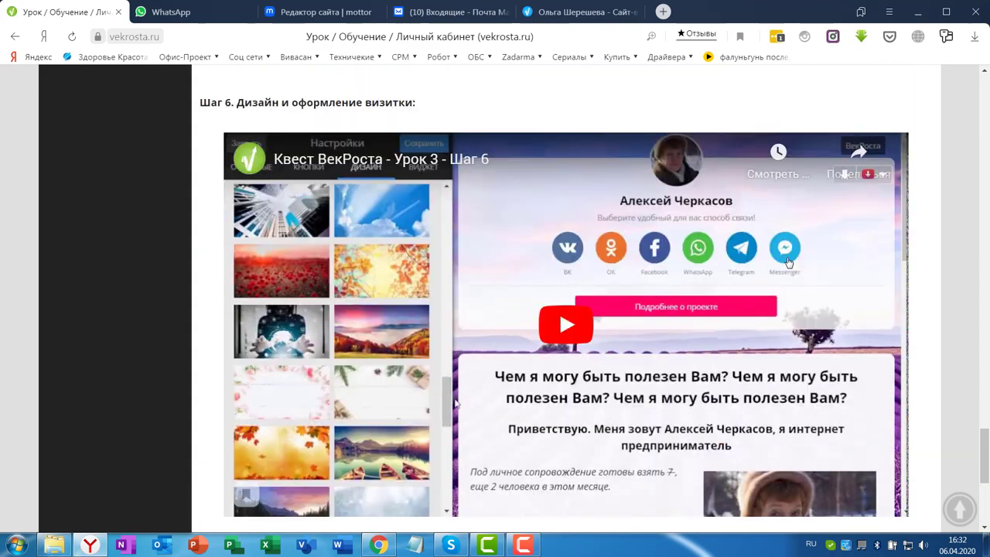
{"action": "scroll", "coordinate": [791, 263], "scroll_direction": "up", "scroll_amount": 15}
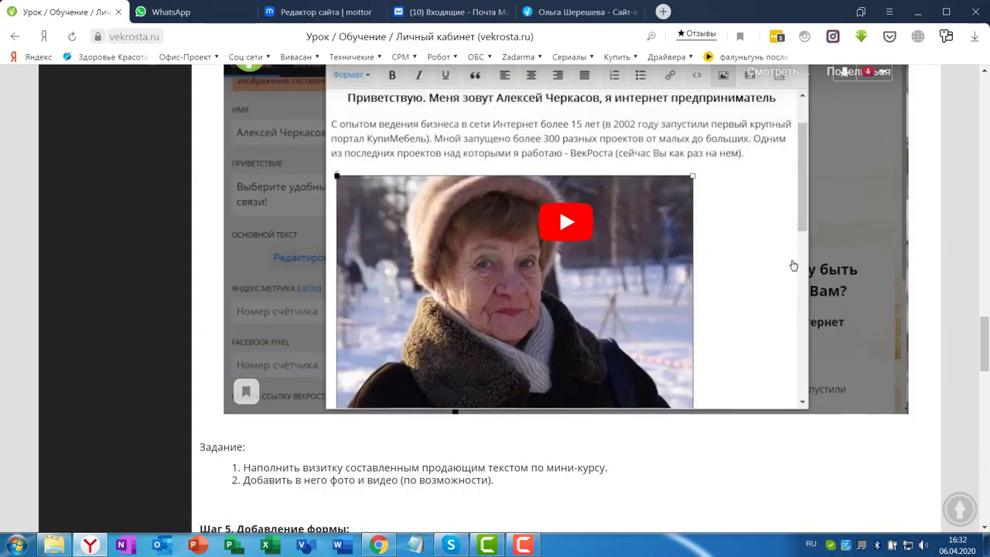
{"action": "scroll", "coordinate": [795, 268], "scroll_direction": "up", "scroll_amount": 4}
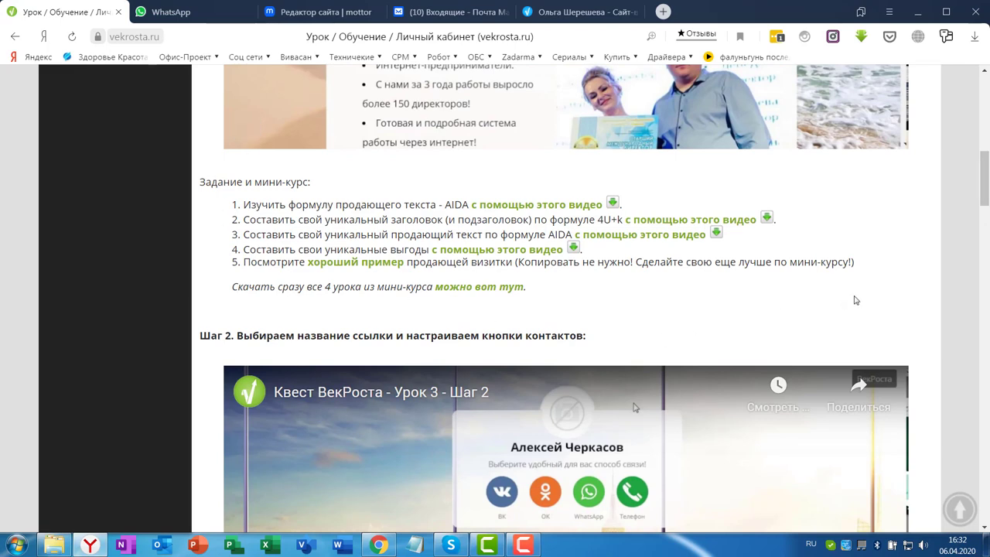
{"action": "scroll", "coordinate": [856, 300], "scroll_direction": "up", "scroll_amount": 3}
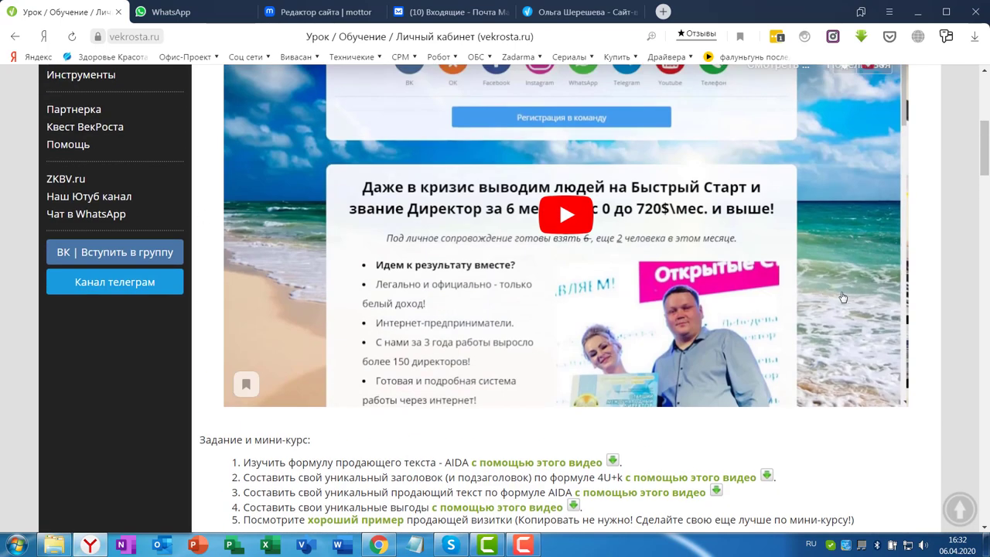
{"action": "scroll", "coordinate": [843, 297], "scroll_direction": "up", "scroll_amount": 2}
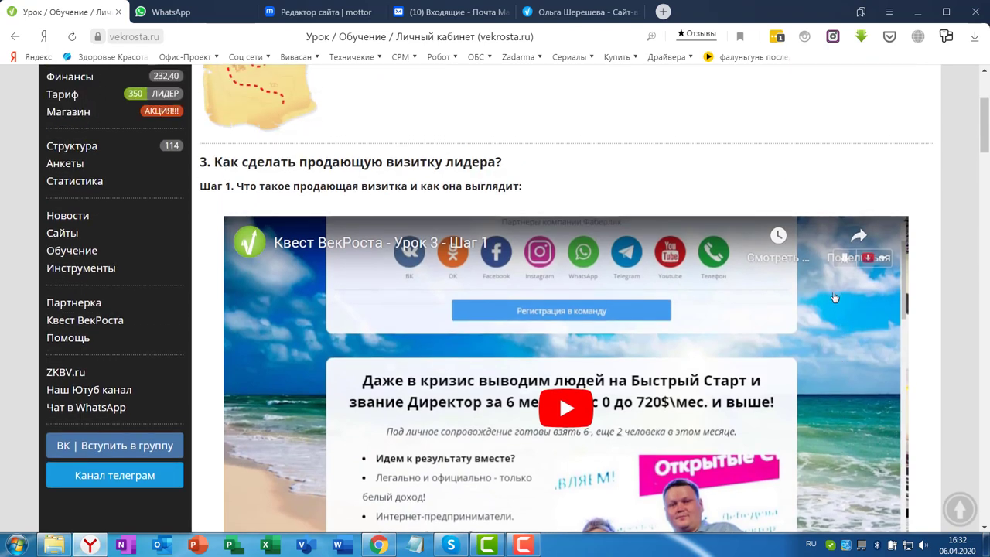
{"action": "scroll", "coordinate": [368, 164], "scroll_direction": "up", "scroll_amount": 1}
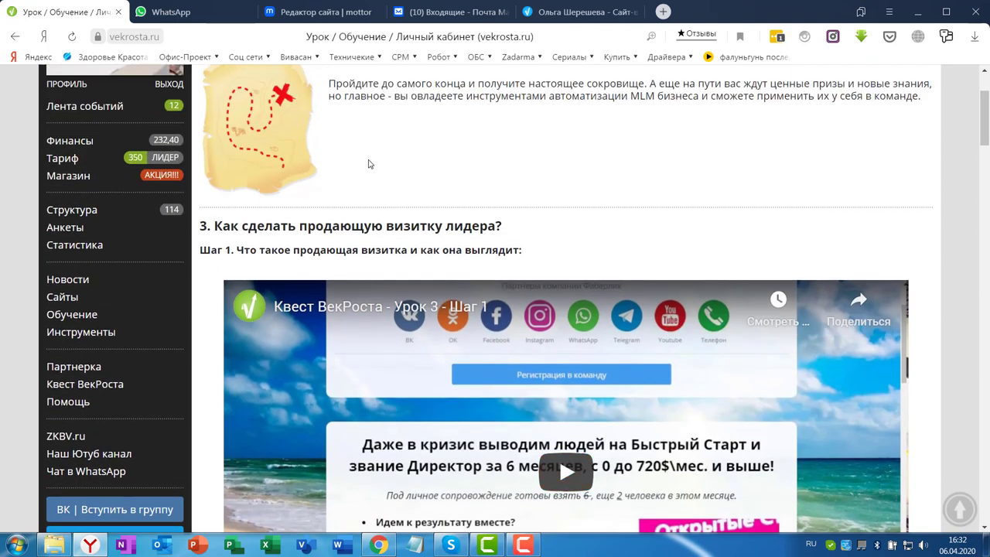
{"action": "scroll", "coordinate": [916, 369], "scroll_direction": "down", "scroll_amount": 4}
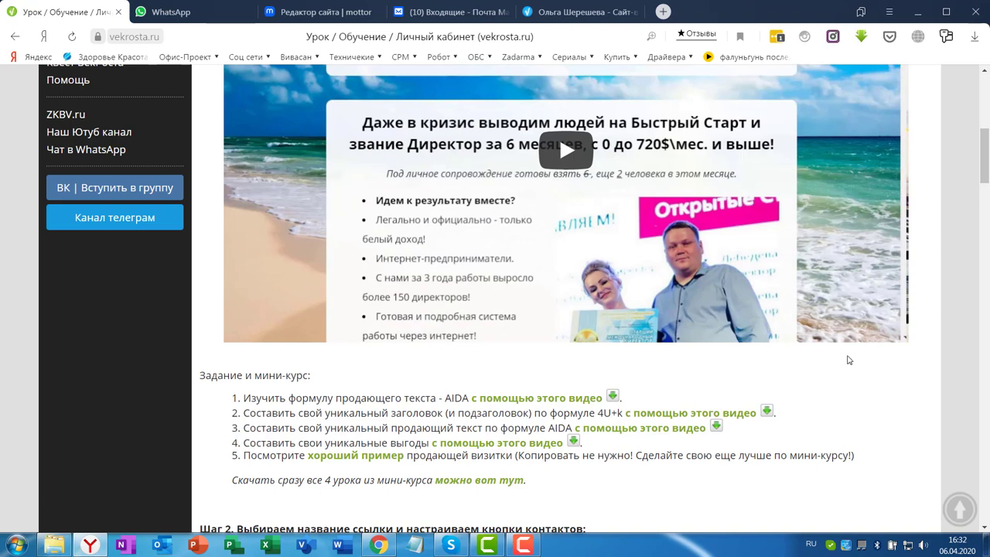
{"action": "scroll", "coordinate": [833, 350], "scroll_direction": "down", "scroll_amount": 8}
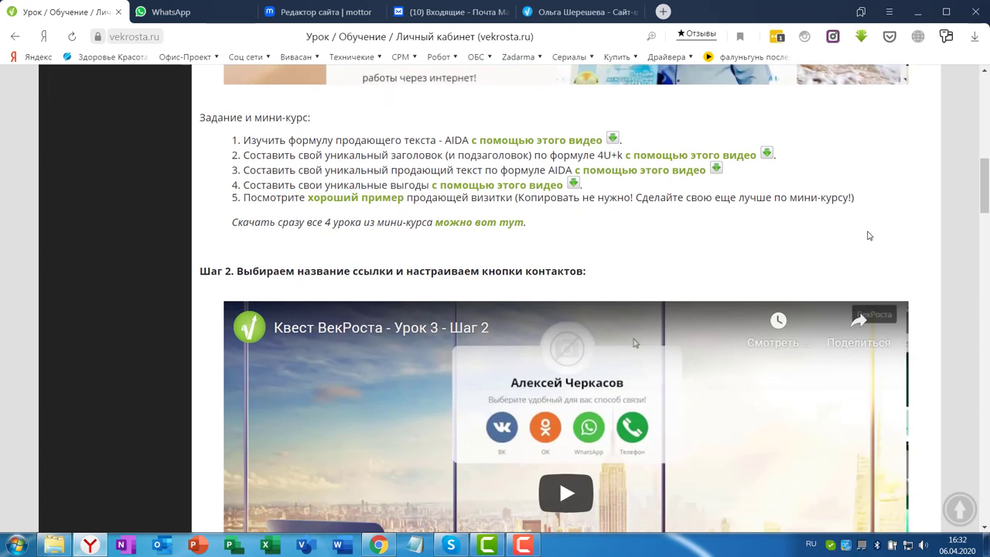
{"action": "scroll", "coordinate": [730, 183], "scroll_direction": "down", "scroll_amount": 1}
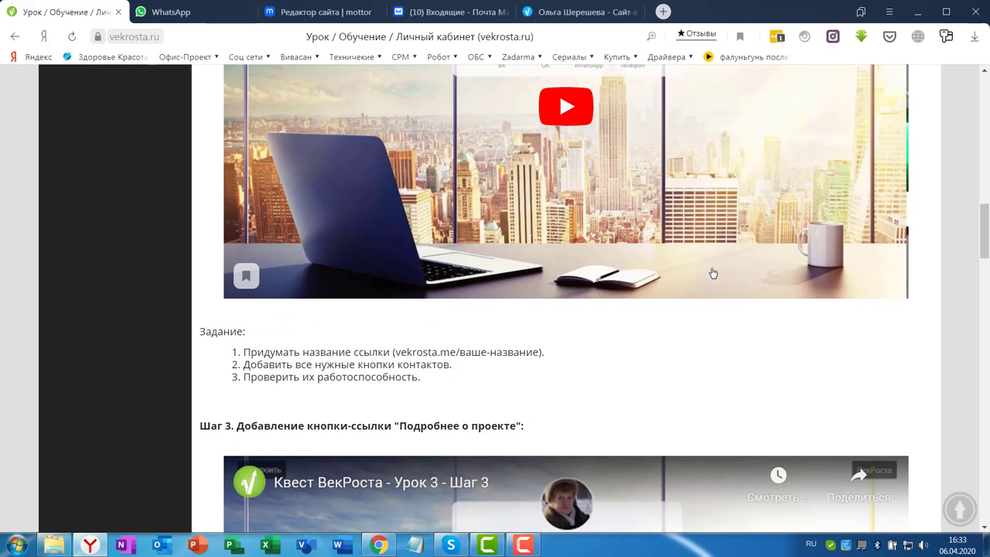
{"action": "scroll", "coordinate": [669, 342], "scroll_direction": "down", "scroll_amount": 1}
{"action": "scroll", "coordinate": [699, 298], "scroll_direction": "up", "scroll_amount": 5}
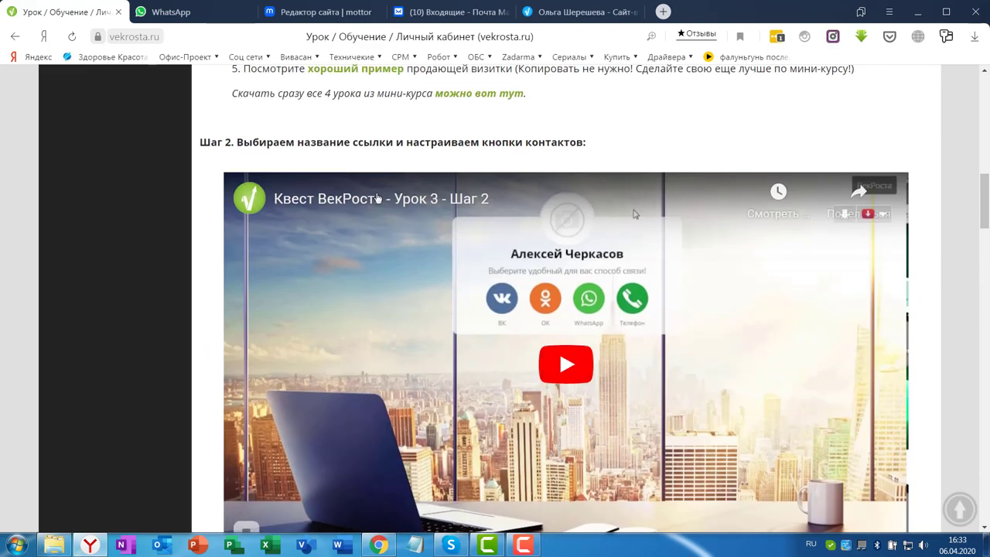
{"action": "scroll", "coordinate": [788, 308], "scroll_direction": "up", "scroll_amount": 8}
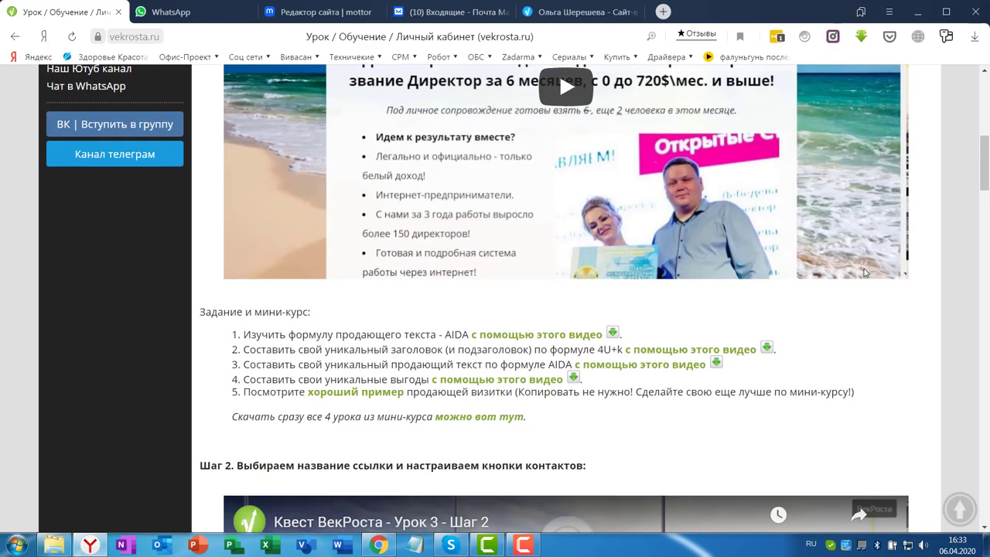
{"action": "scroll", "coordinate": [870, 277], "scroll_direction": "down", "scroll_amount": 6}
{"action": "scroll", "coordinate": [870, 277], "scroll_direction": "down", "scroll_amount": 15}
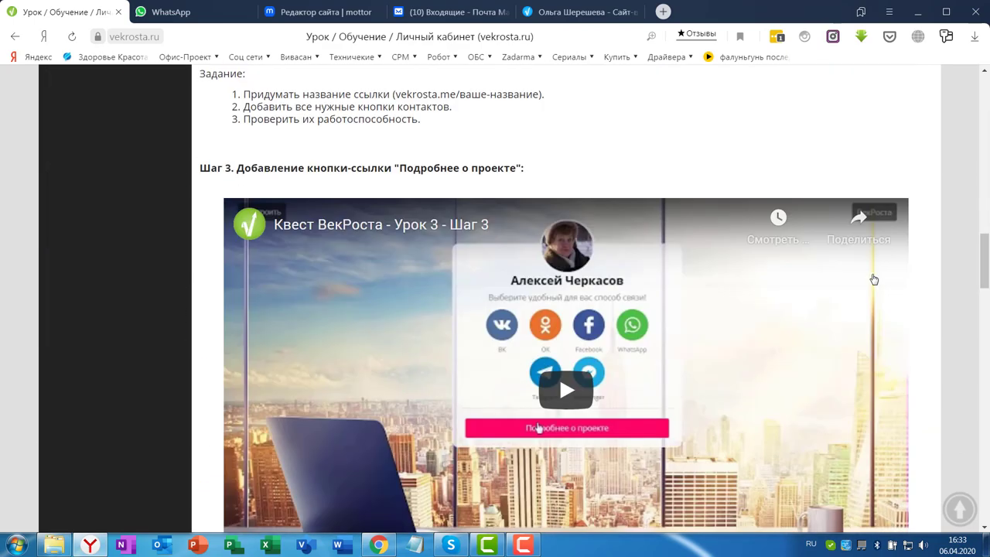
{"action": "scroll", "coordinate": [851, 275], "scroll_direction": "down", "scroll_amount": 3}
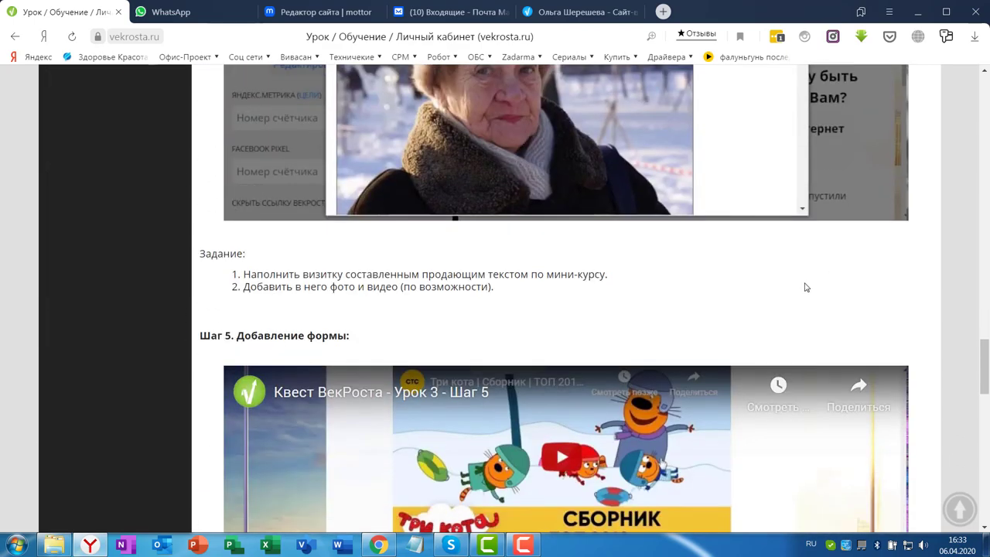
{"action": "scroll", "coordinate": [825, 279], "scroll_direction": "down", "scroll_amount": 3}
{"action": "scroll", "coordinate": [825, 277], "scroll_direction": "down", "scroll_amount": 2}
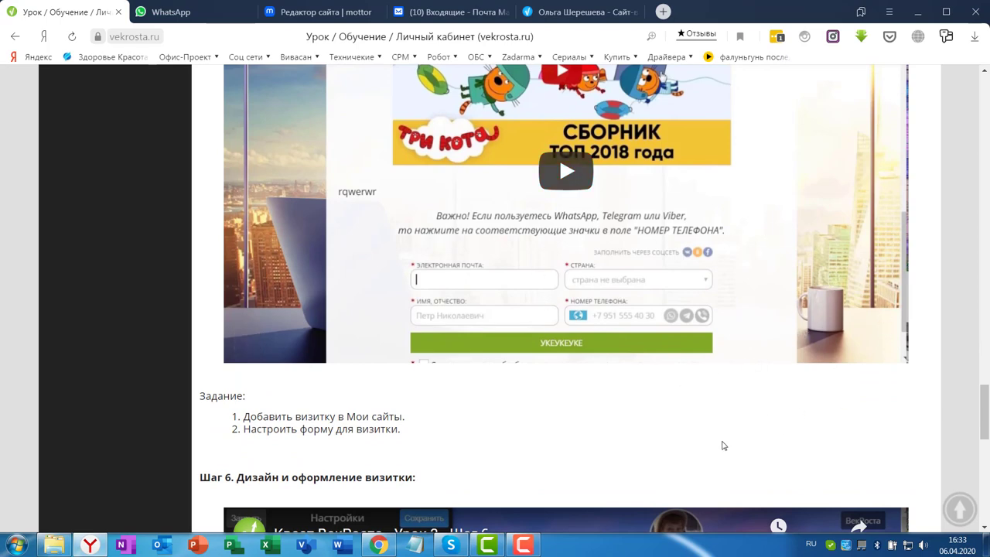
{"action": "scroll", "coordinate": [773, 337], "scroll_direction": "down", "scroll_amount": 3}
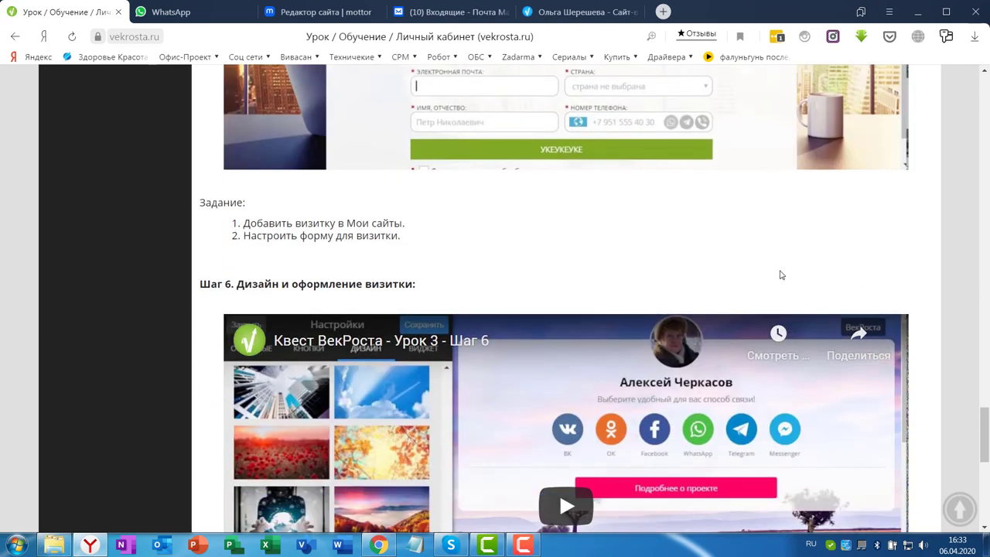
{"action": "scroll", "coordinate": [685, 232], "scroll_direction": "down", "scroll_amount": 1}
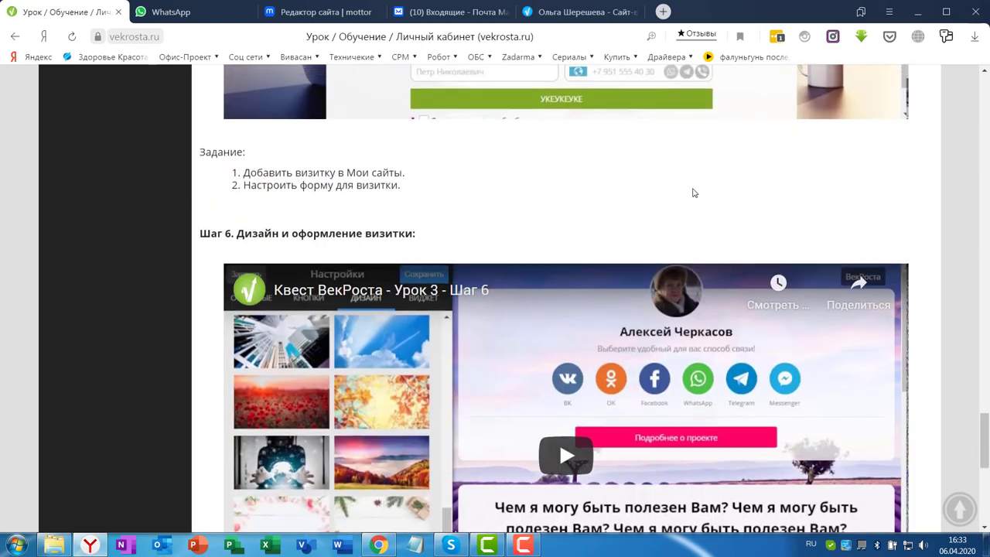
{"action": "scroll", "coordinate": [691, 192], "scroll_direction": "up", "scroll_amount": 2}
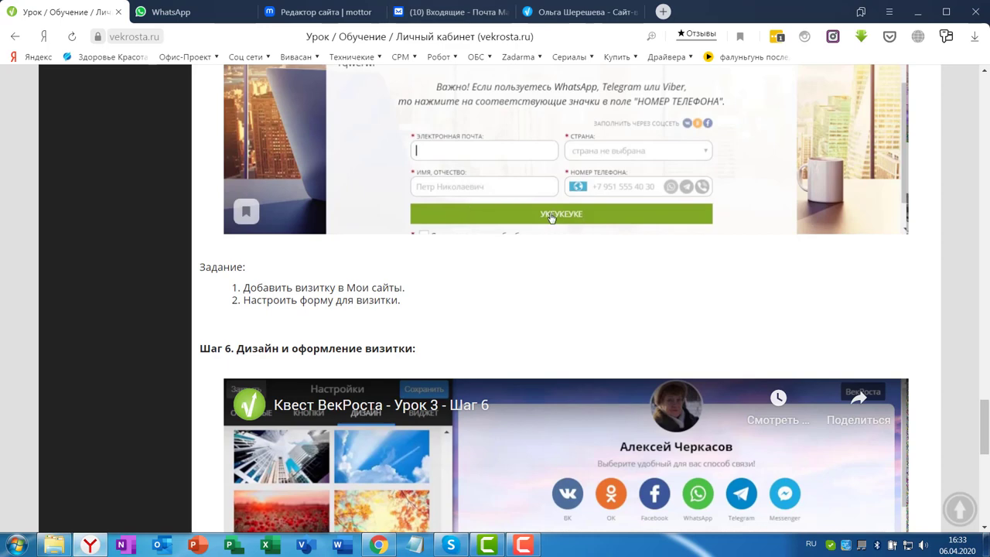
{"action": "scroll", "coordinate": [507, 48], "scroll_direction": "up", "scroll_amount": 8}
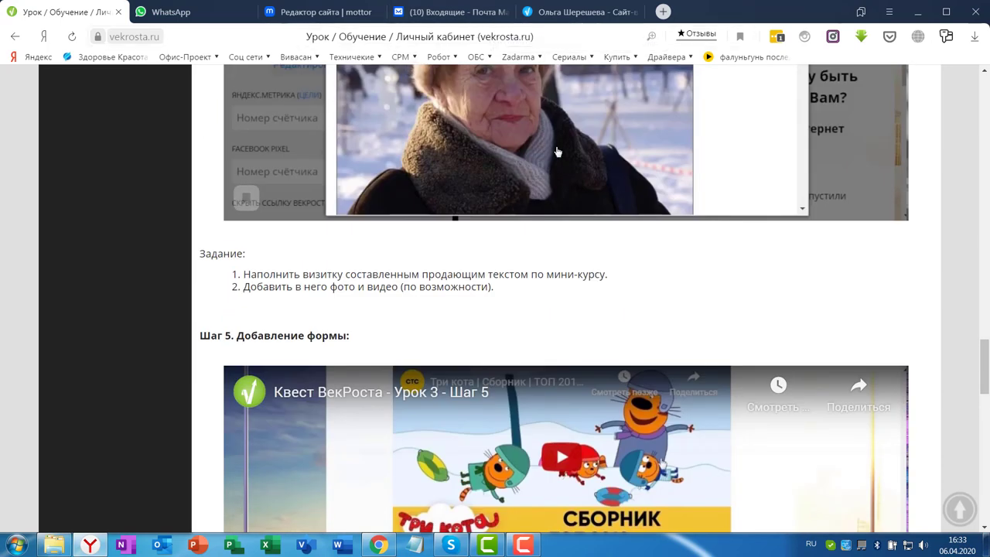
{"action": "scroll", "coordinate": [559, 154], "scroll_direction": "up", "scroll_amount": 15}
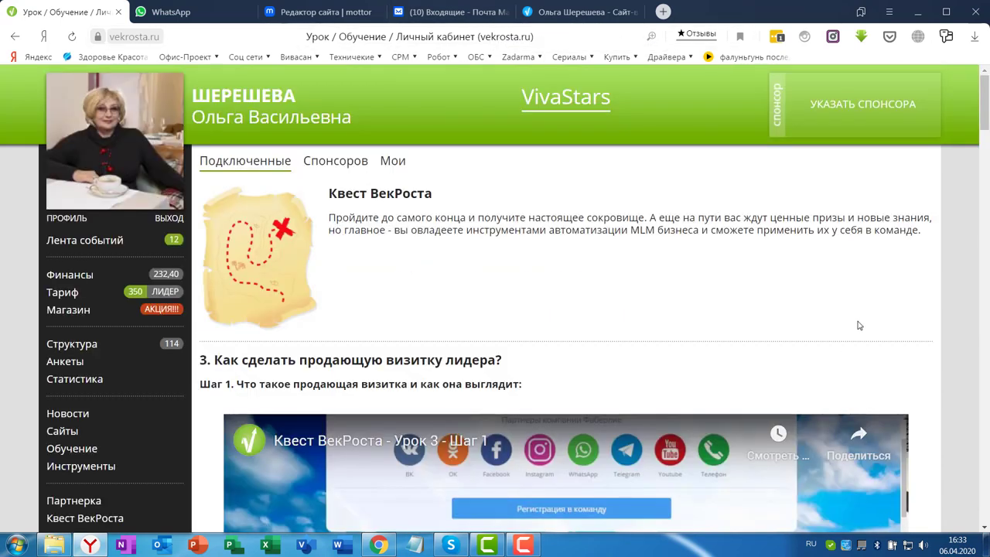